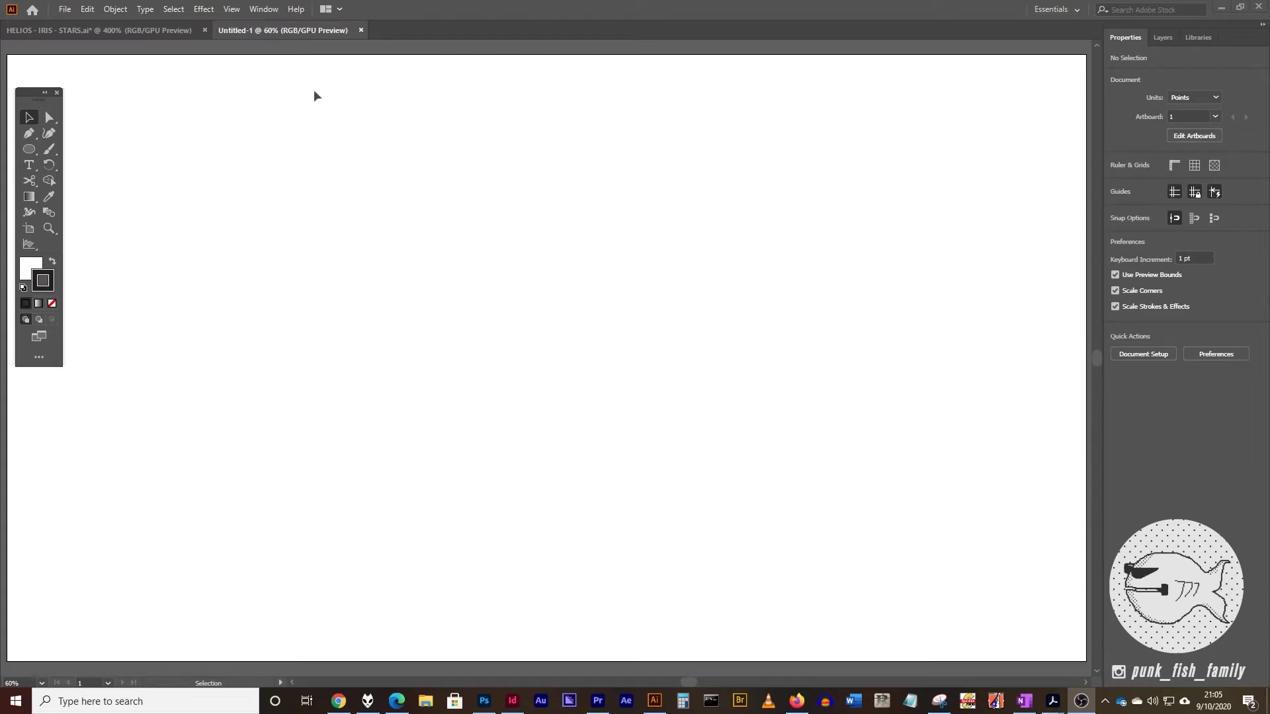
# Show the grid across the artboard and turn on Snap to Grid
pyautogui.click(233, 9)
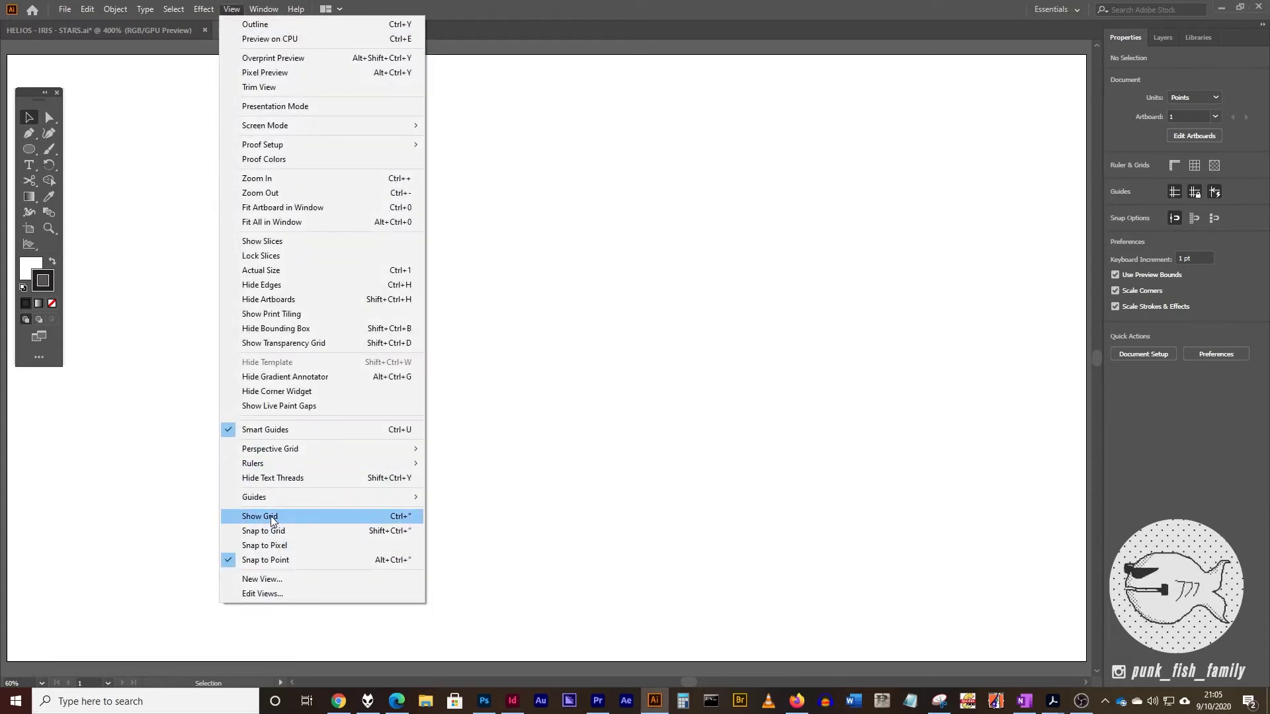
pyautogui.click(271, 516)
pyautogui.click(233, 9)
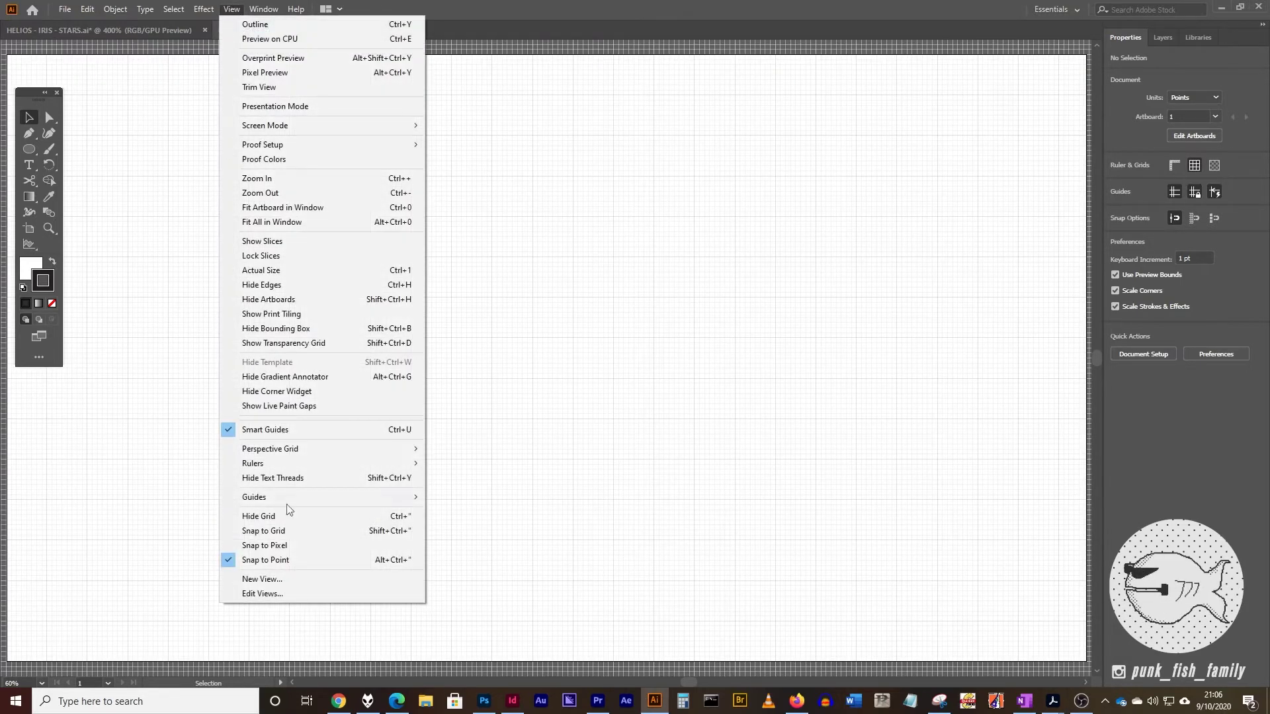
pyautogui.click(288, 530)
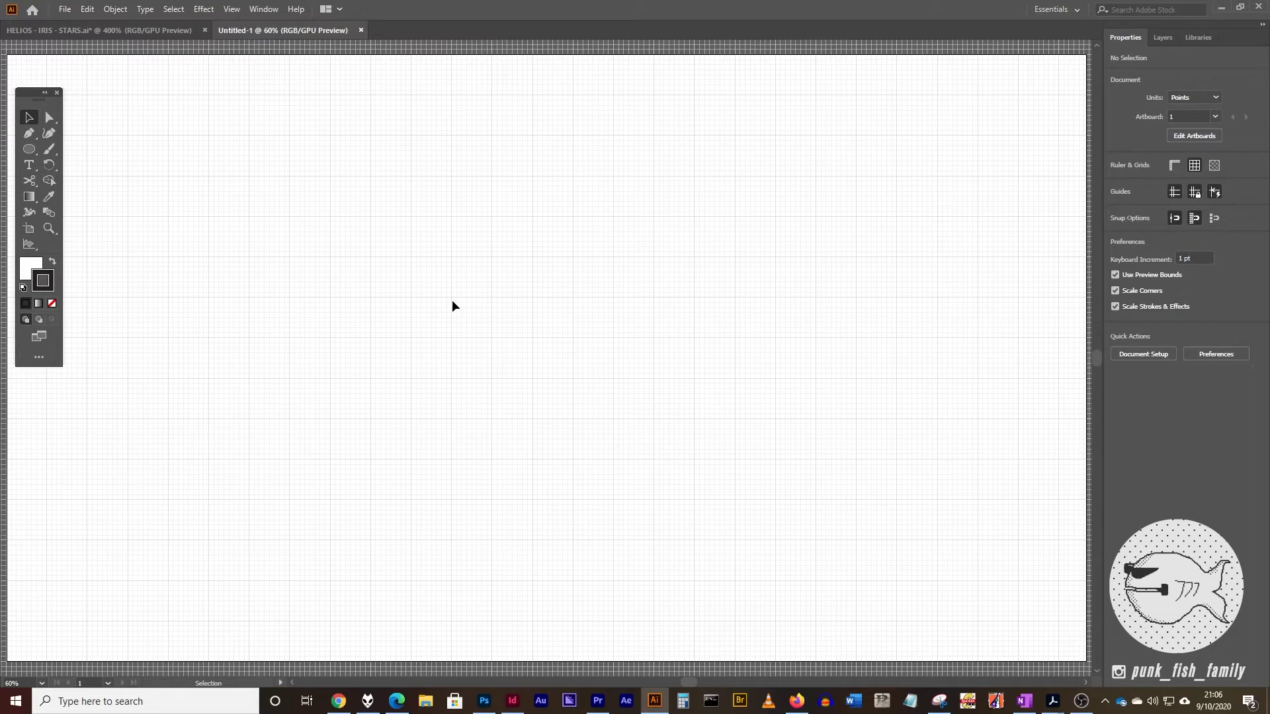
# Zoom the gridded artboard to 300%, pan into view, and make the white fill active
pyautogui.press('z')
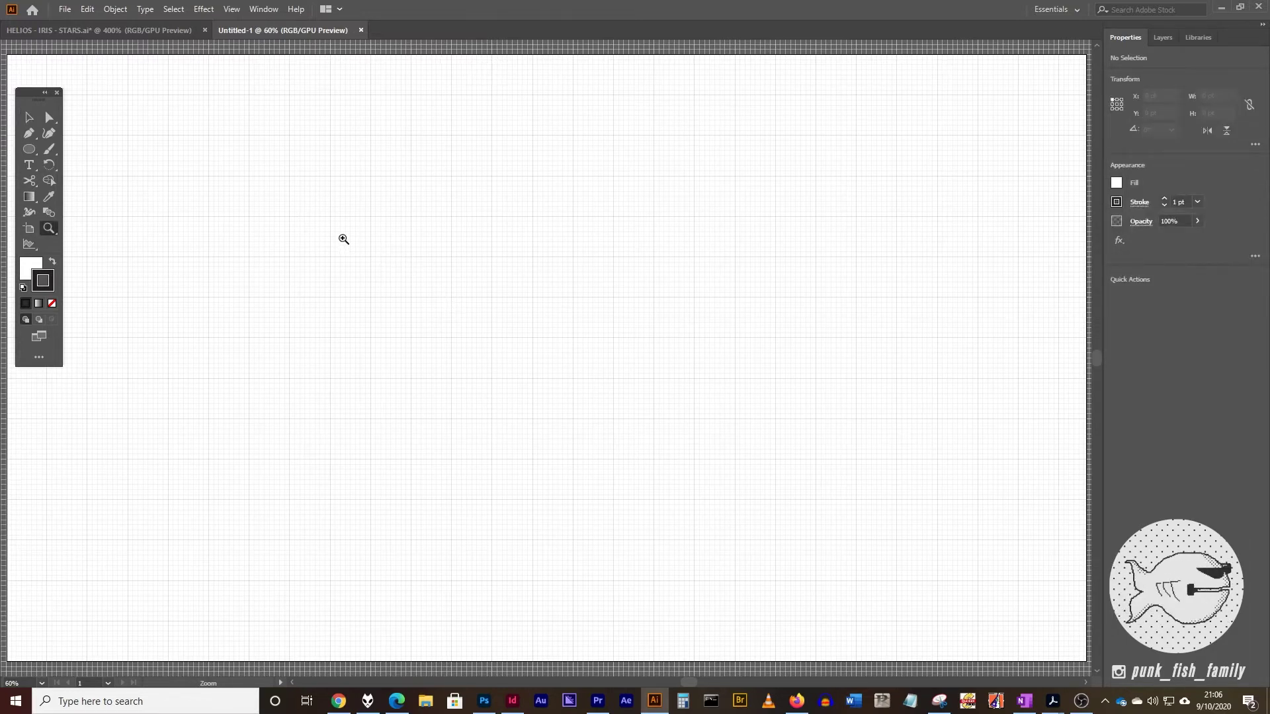
pyautogui.moveTo(343, 238); pyautogui.dragTo(483, 337)
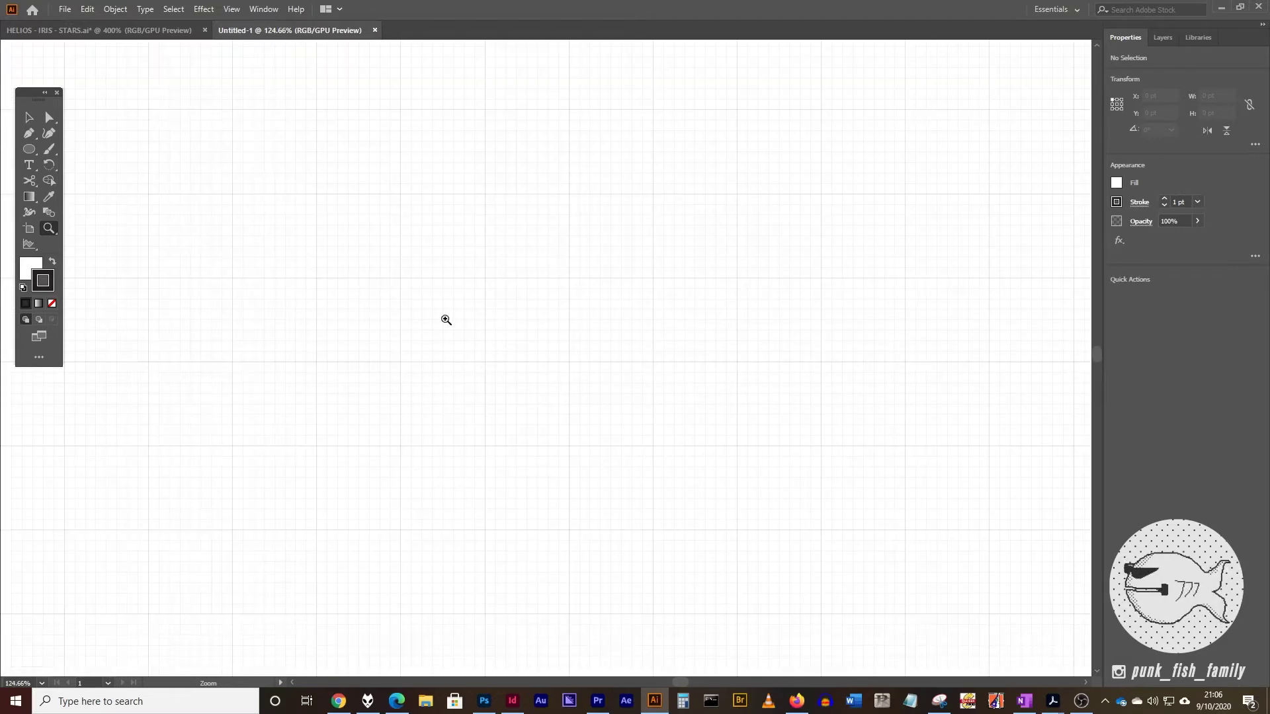
pyautogui.click(446, 319)
pyautogui.click(458, 341)
pyautogui.click(375, 258)
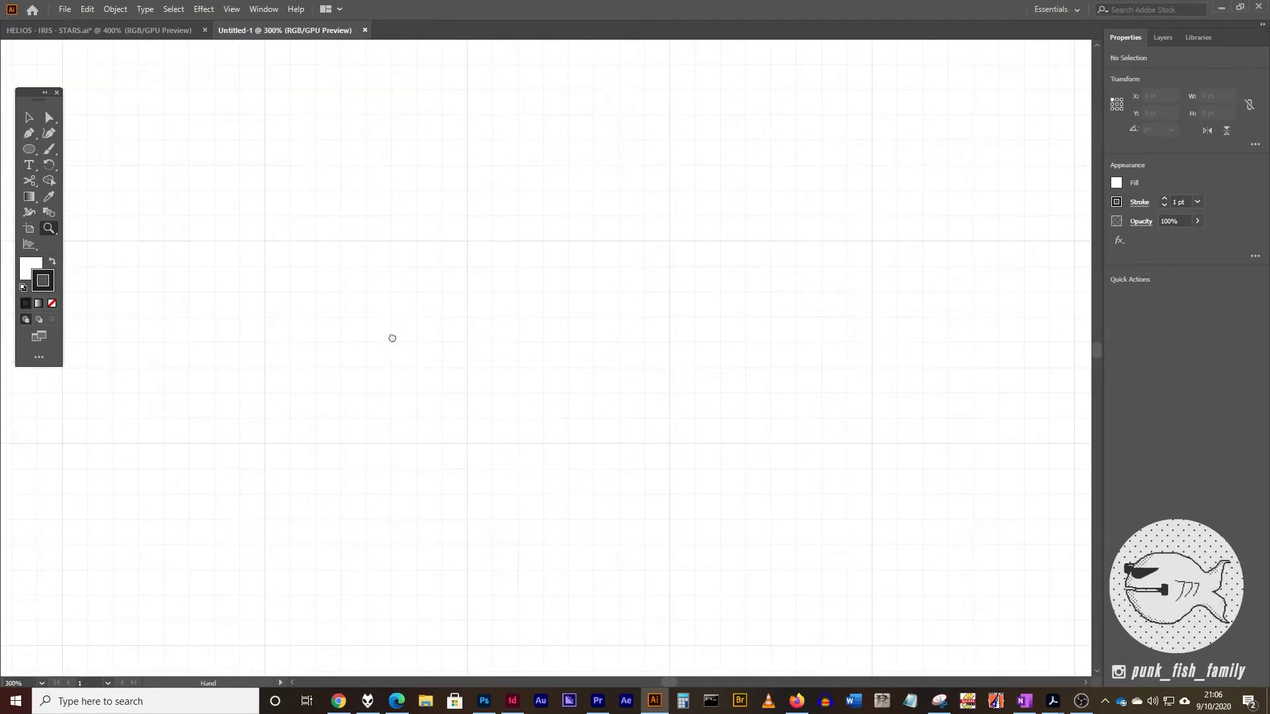
pyautogui.moveTo(402, 337); pyautogui.dragTo(470, 301)
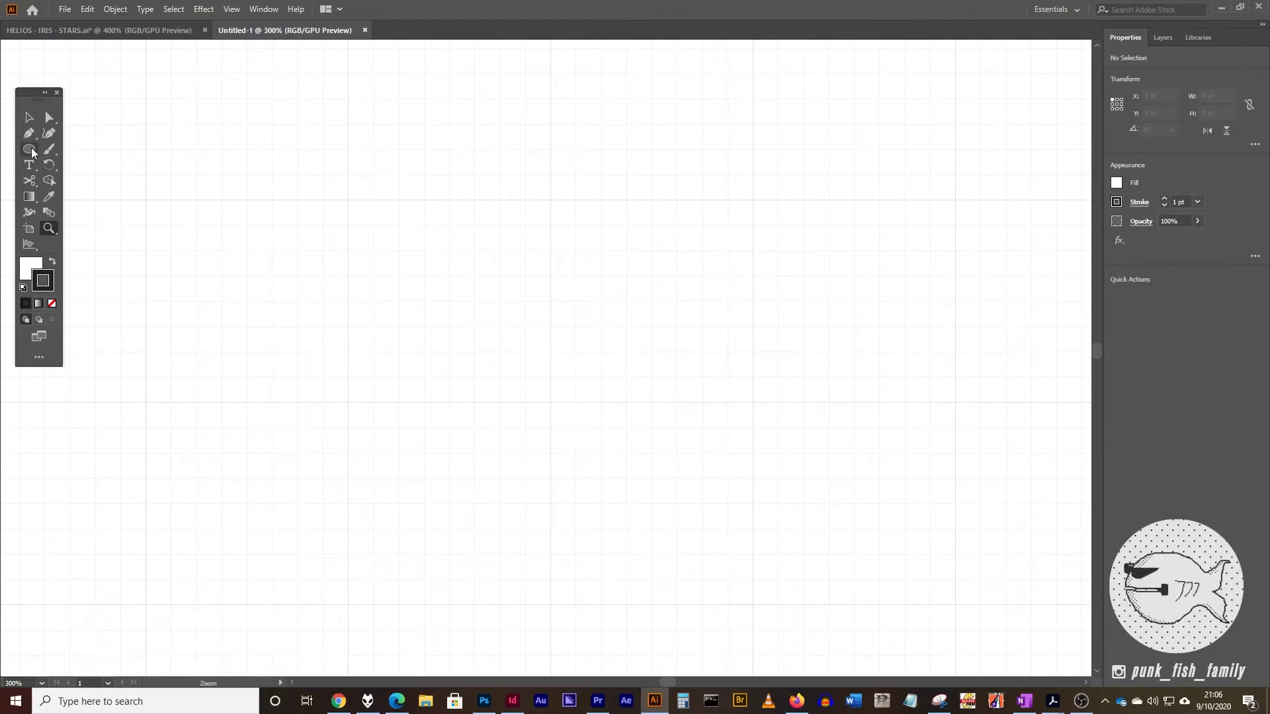
pyautogui.click(26, 271)
# Draw a 73 × 73 pt circle with white fill and 1 pt black stroke
pyautogui.click(29, 150)
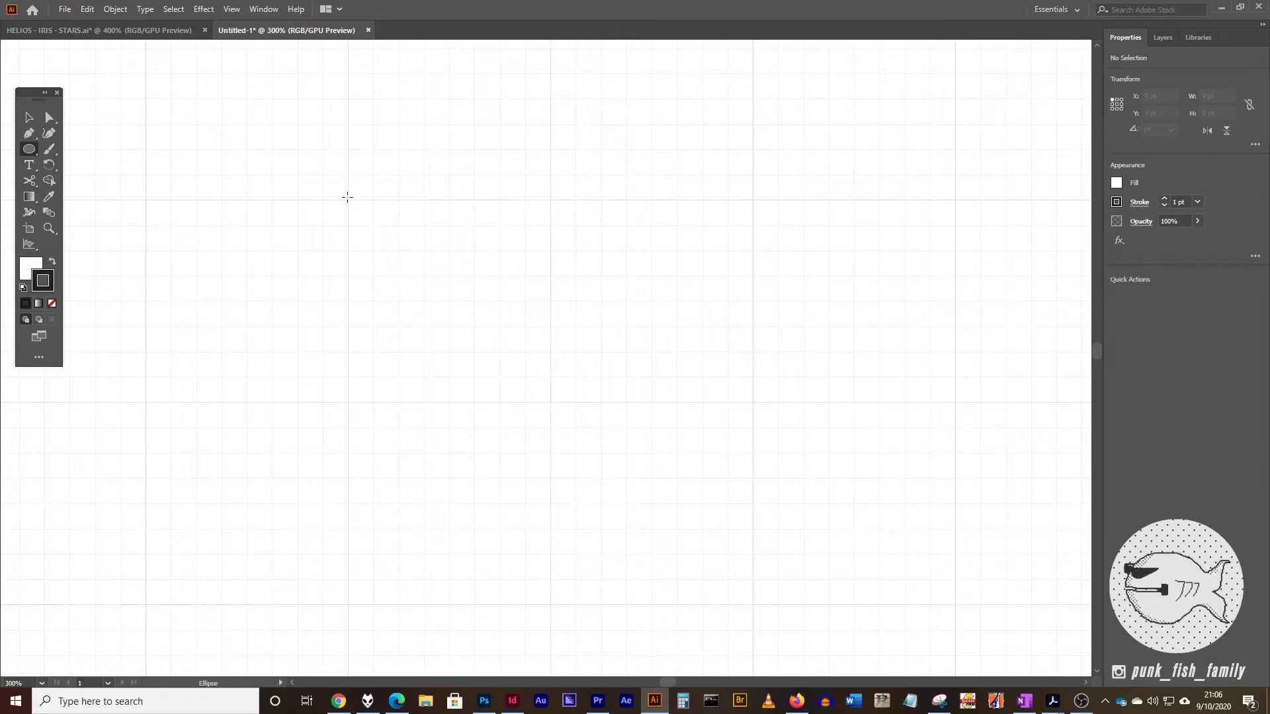
pyautogui.moveTo(348, 200)
pyautogui.mouseDown()
pyautogui.moveTo(544, 335)
pyautogui.moveTo(536, 409)
pyautogui.moveTo(550, 402)
pyautogui.moveTo(541, 386)
pyautogui.moveTo(445, 374)
pyautogui.moveTo(535, 322)
pyautogui.moveTo(547, 363)
pyautogui.moveTo(459, 295)
pyautogui.moveTo(524, 394)
pyautogui.moveTo(423, 276)
pyautogui.moveTo(527, 394)
pyautogui.moveTo(490, 363)
pyautogui.moveTo(547, 394)
pyautogui.moveTo(478, 340)
pyautogui.moveTo(541, 407)
pyautogui.mouseUp()
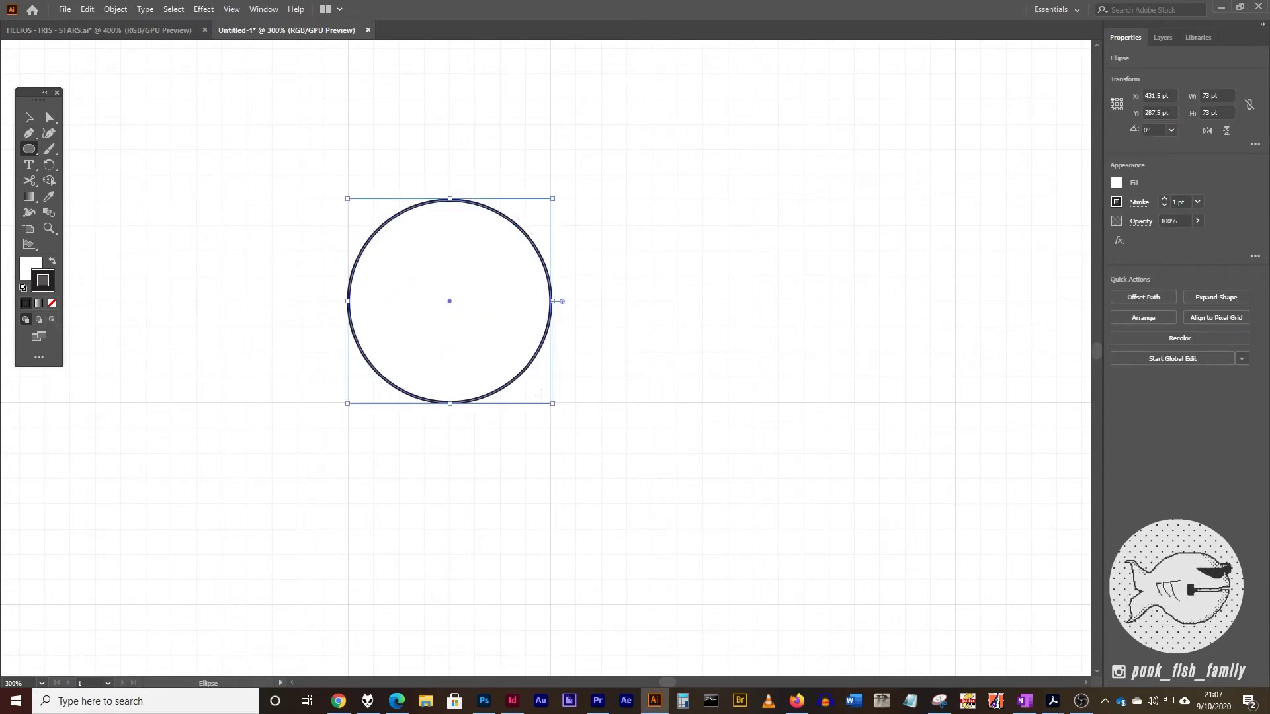
# Duplicate the circle to X 395.5 pt, overlapping the original by half its width
pyautogui.press('v')
pyautogui.moveTo(454, 234); pyautogui.dragTo(351, 225)
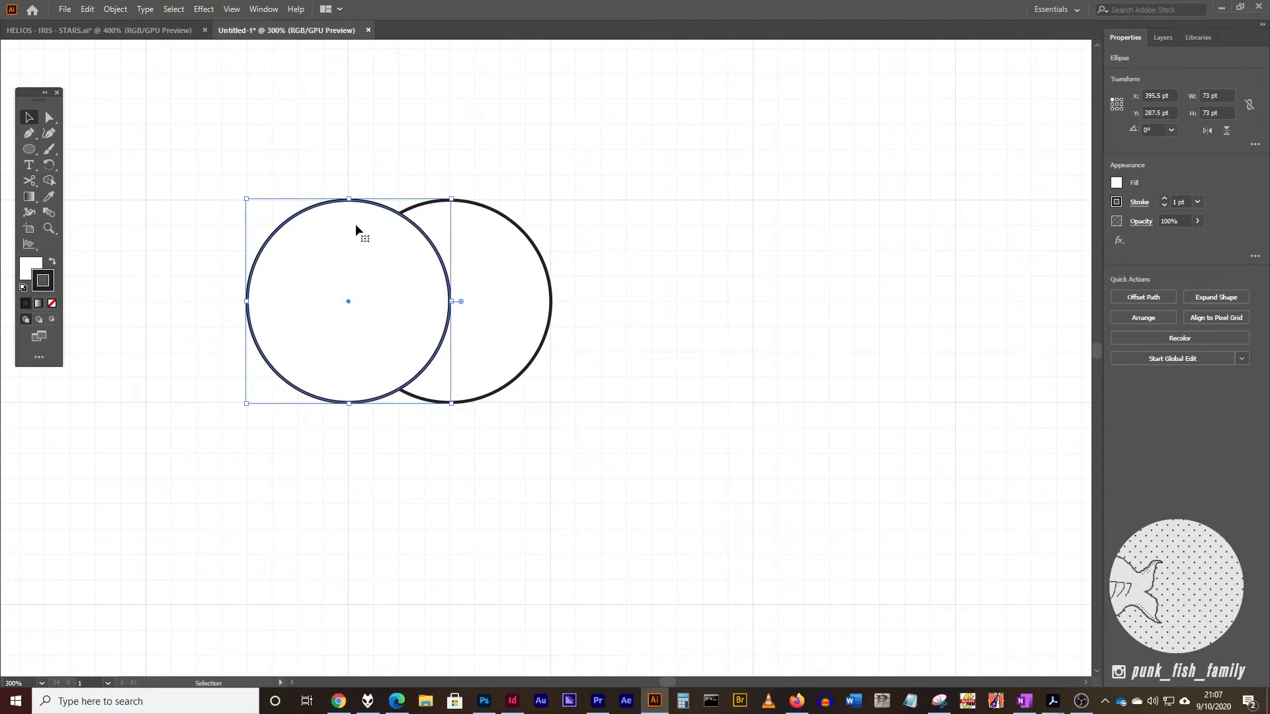
pyautogui.hotkey('ctrl', 'z')
pyautogui.moveTo(485, 246); pyautogui.dragTo(370, 249)
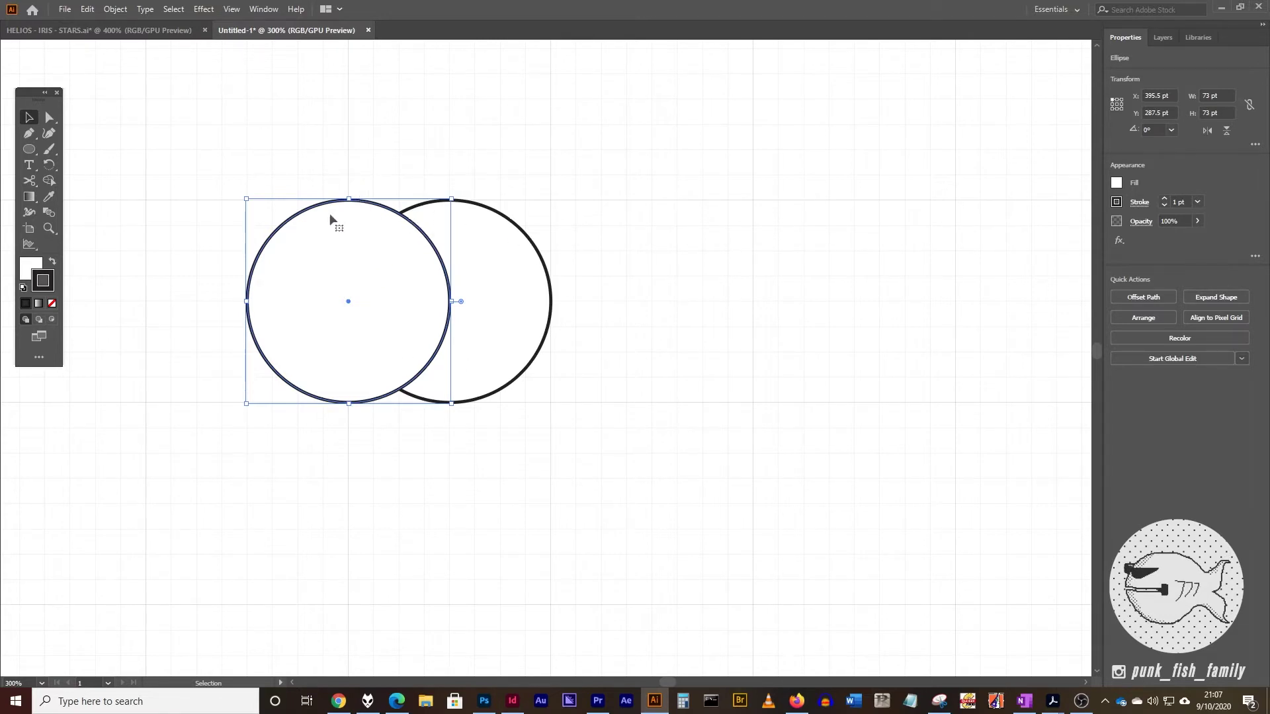
pyautogui.click(49, 165)
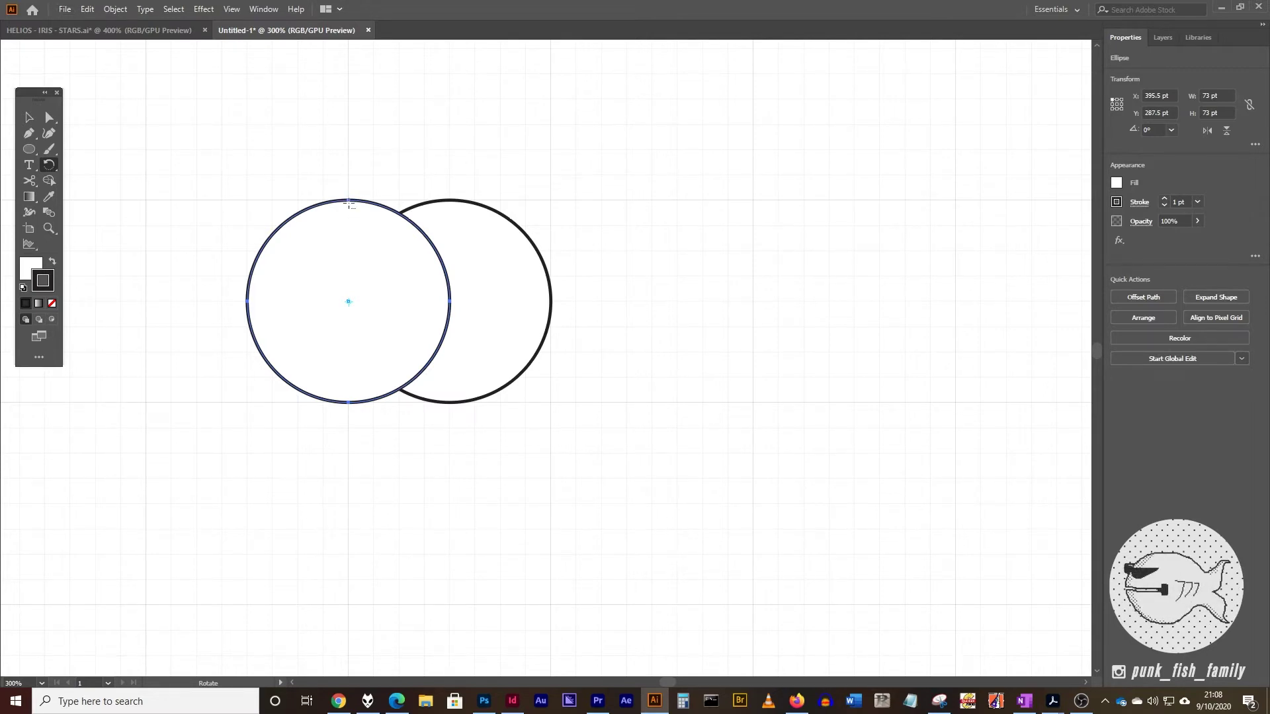
# Rotate the left circle 75° about its top anchor point
pyautogui.keyDown('alt'); pyautogui.click(349, 201); pyautogui.keyUp('alt')
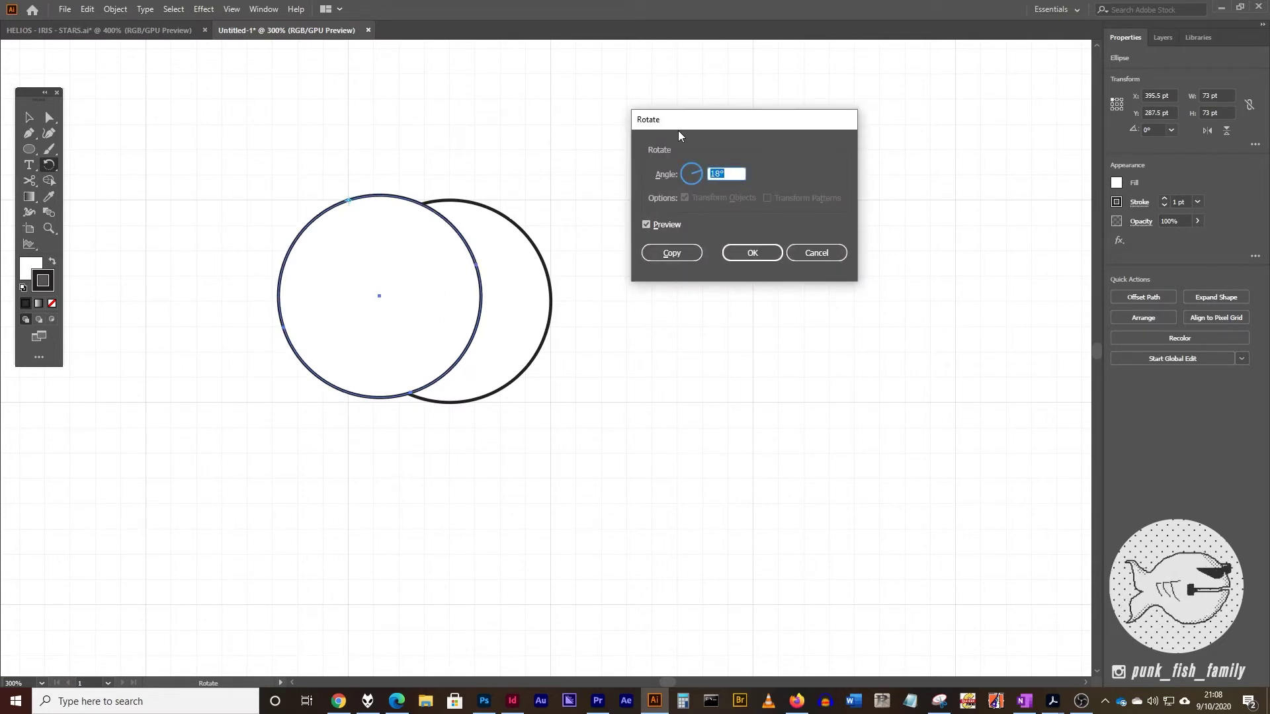
pyautogui.moveTo(731, 119); pyautogui.dragTo(648, 165)
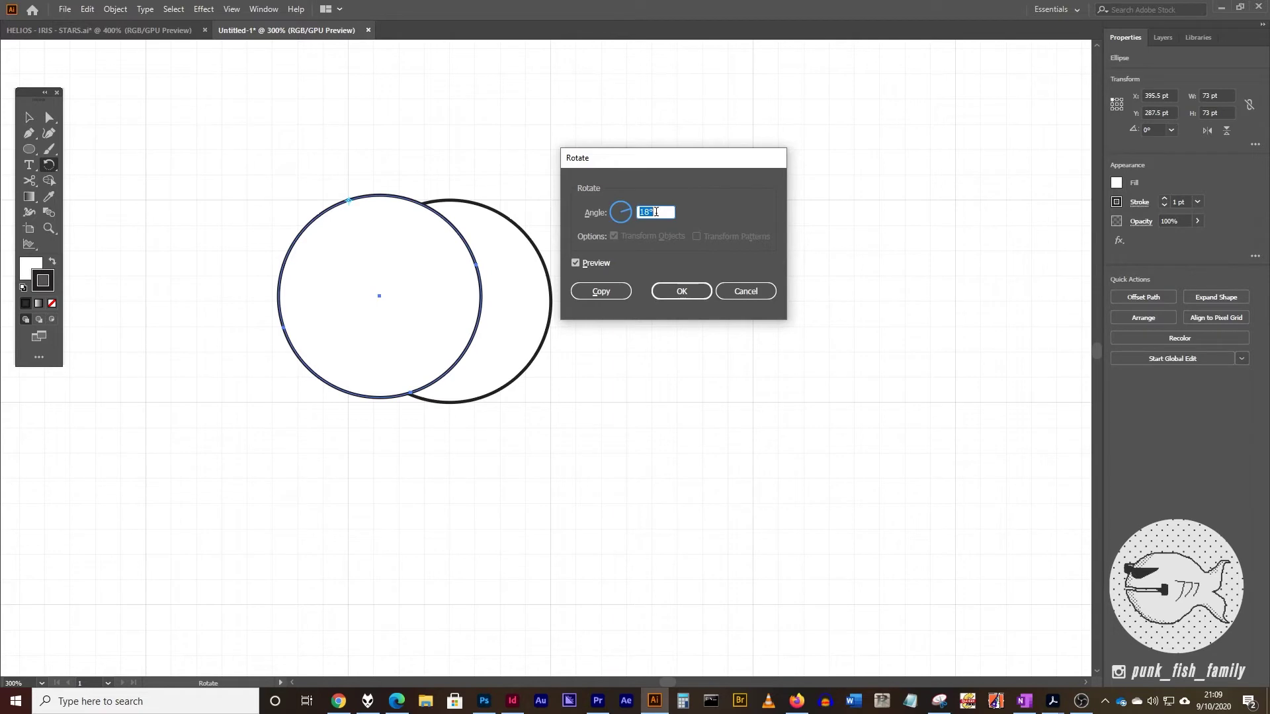
pyautogui.write('75')
pyautogui.click(690, 299)
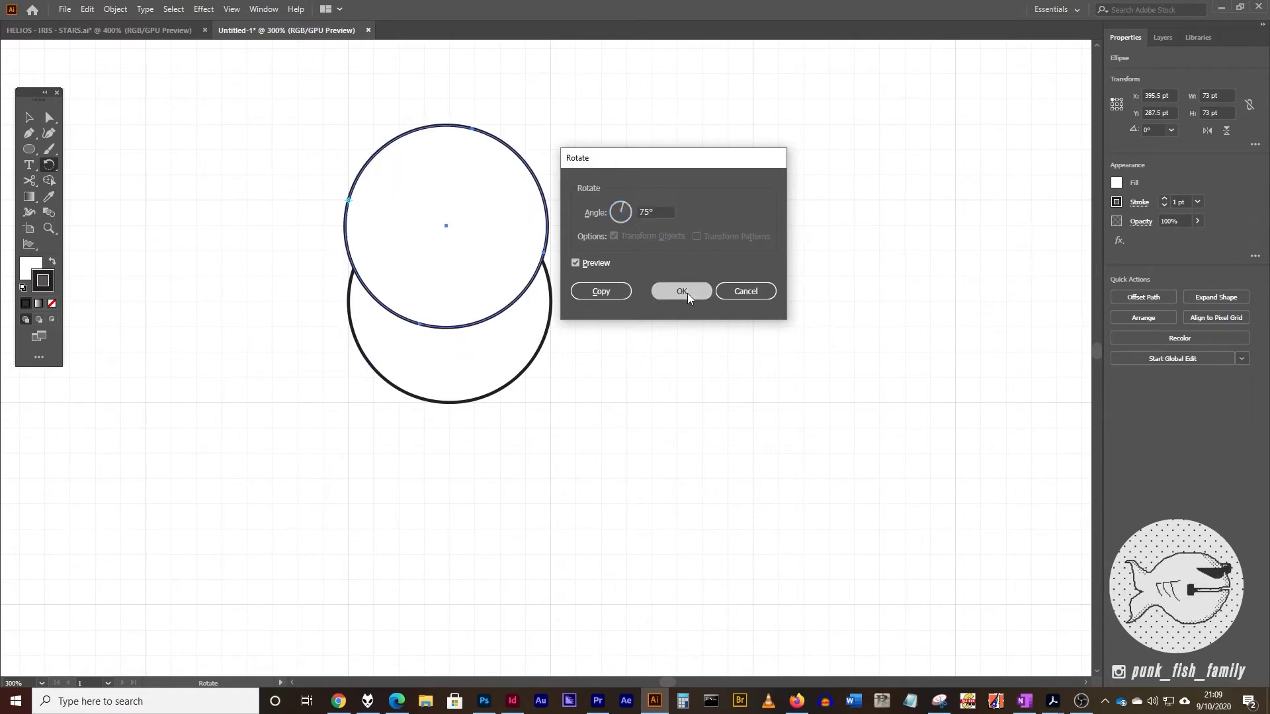
pyautogui.press('v')
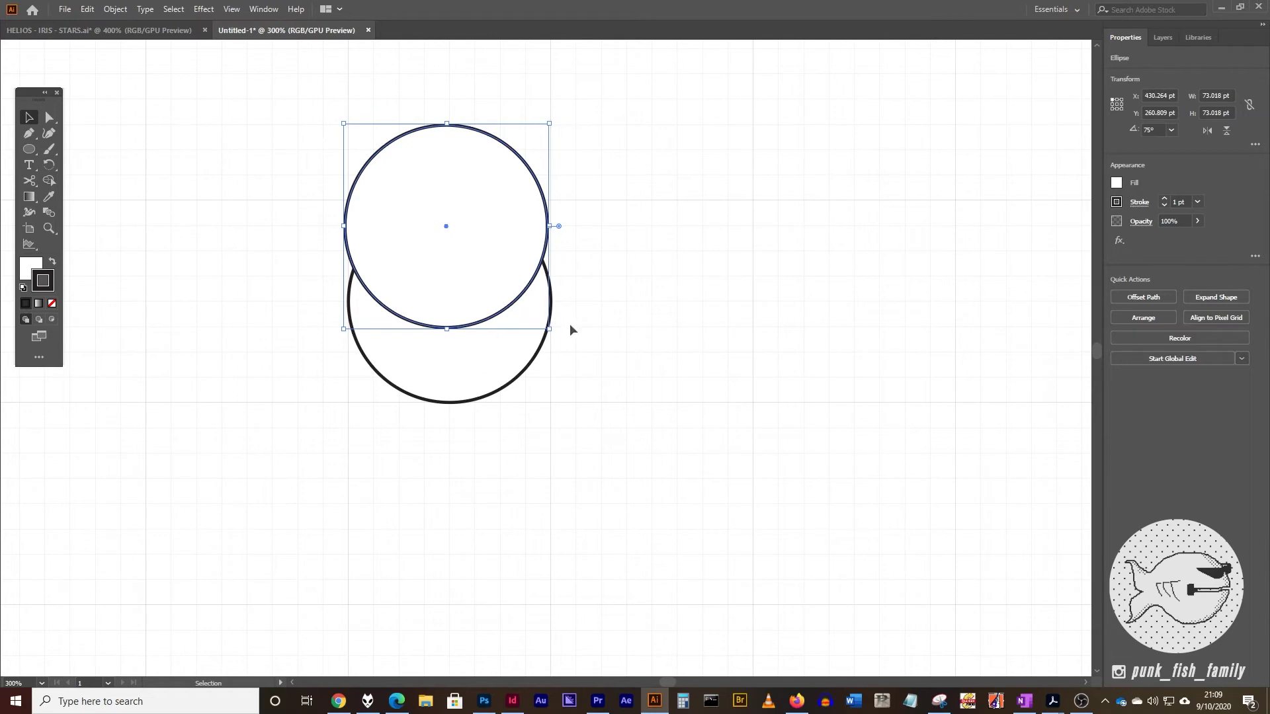
pyautogui.click(460, 378)
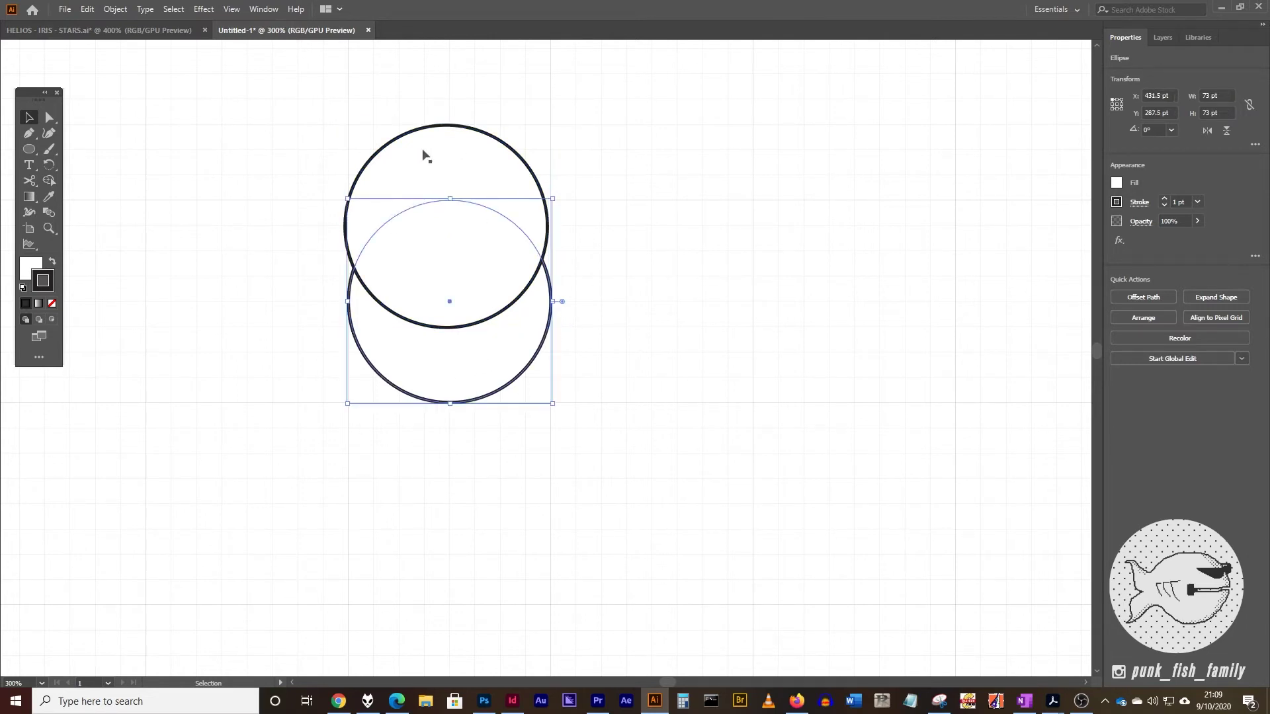
pyautogui.click(669, 313)
pyautogui.click(471, 357)
pyautogui.click(617, 293)
pyautogui.click(478, 127)
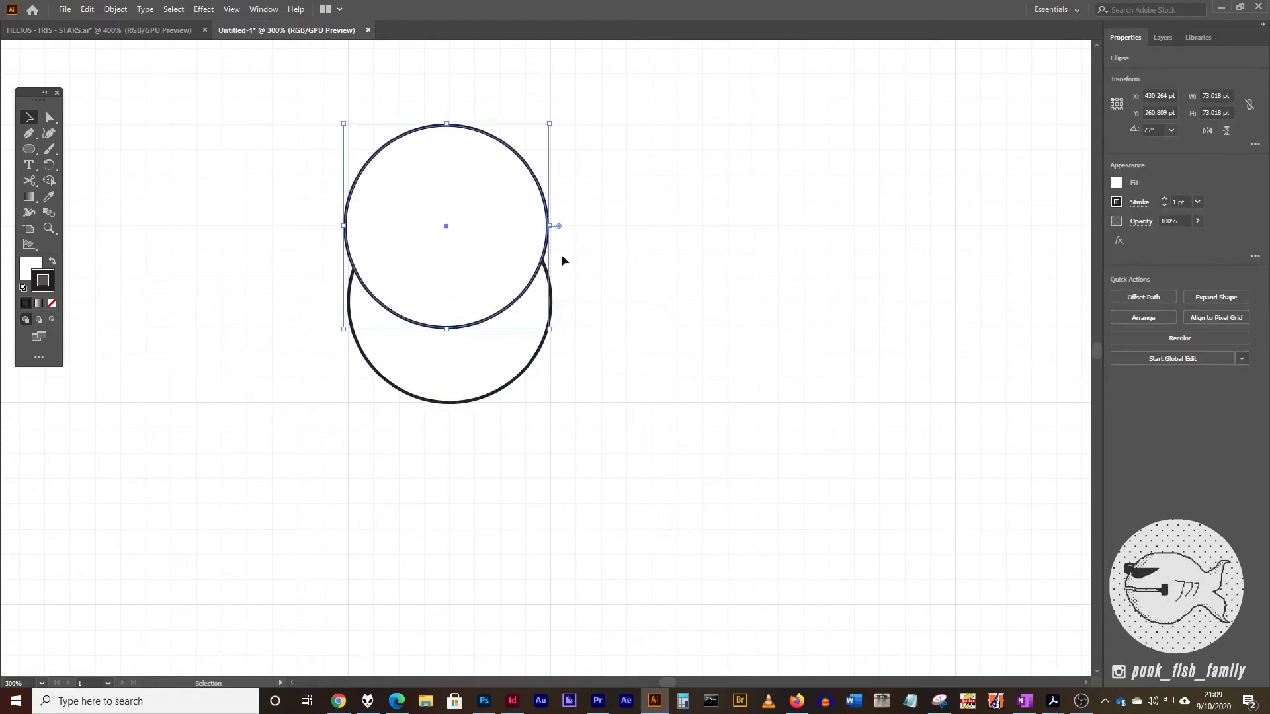
pyautogui.click(50, 165)
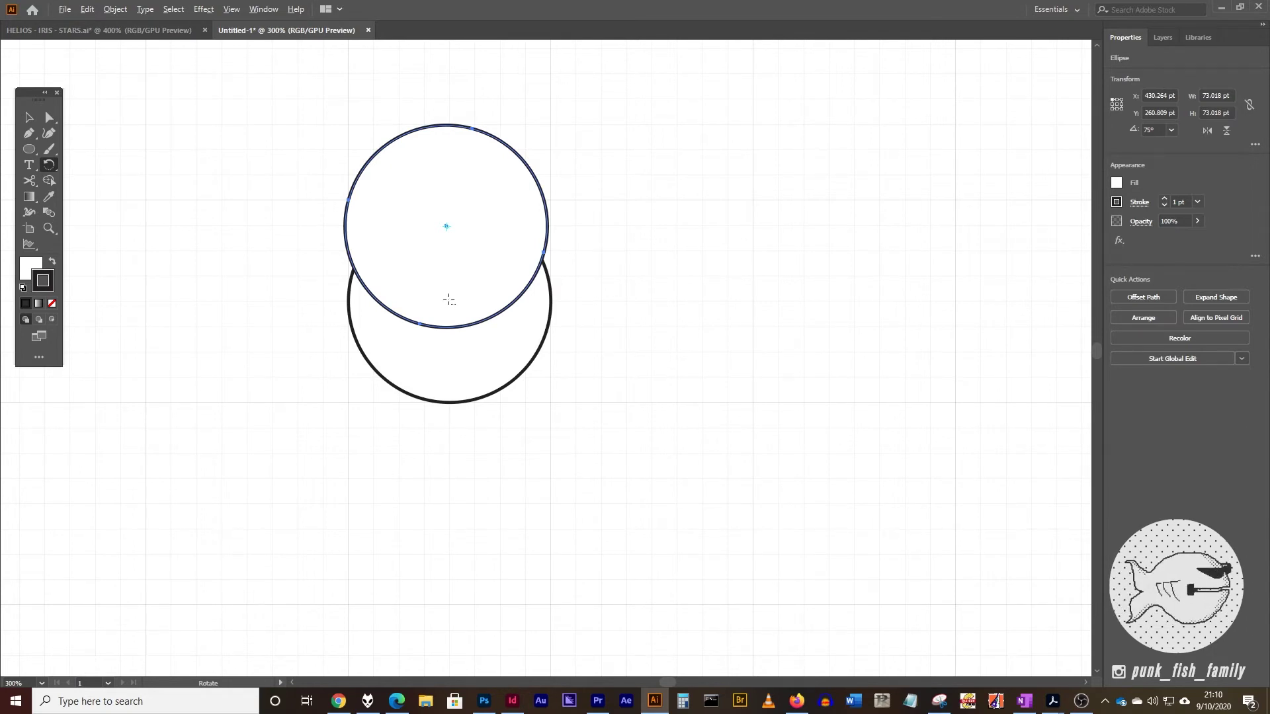
# Copy the top circle rotated 20° around the original circle's centre, then deselect
pyautogui.keyDown('alt'); pyautogui.click(448, 299); pyautogui.keyUp('alt')
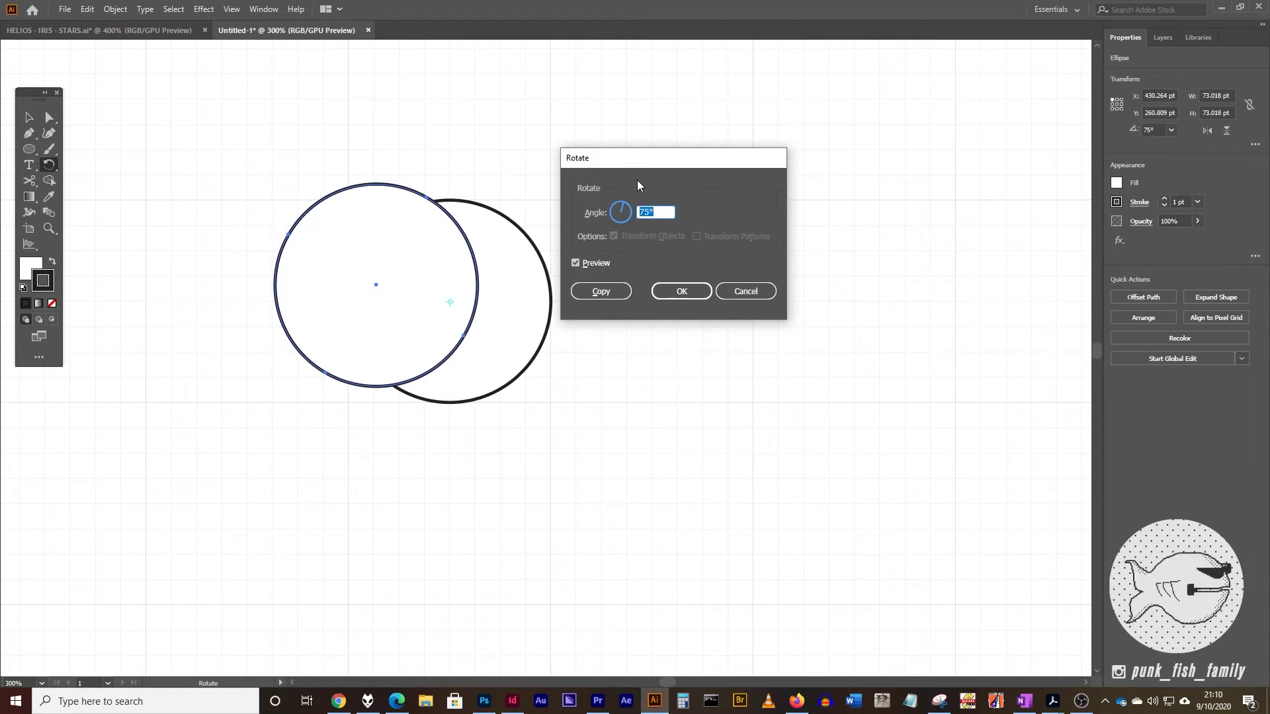
pyautogui.moveTo(573, 160); pyautogui.dragTo(659, 158)
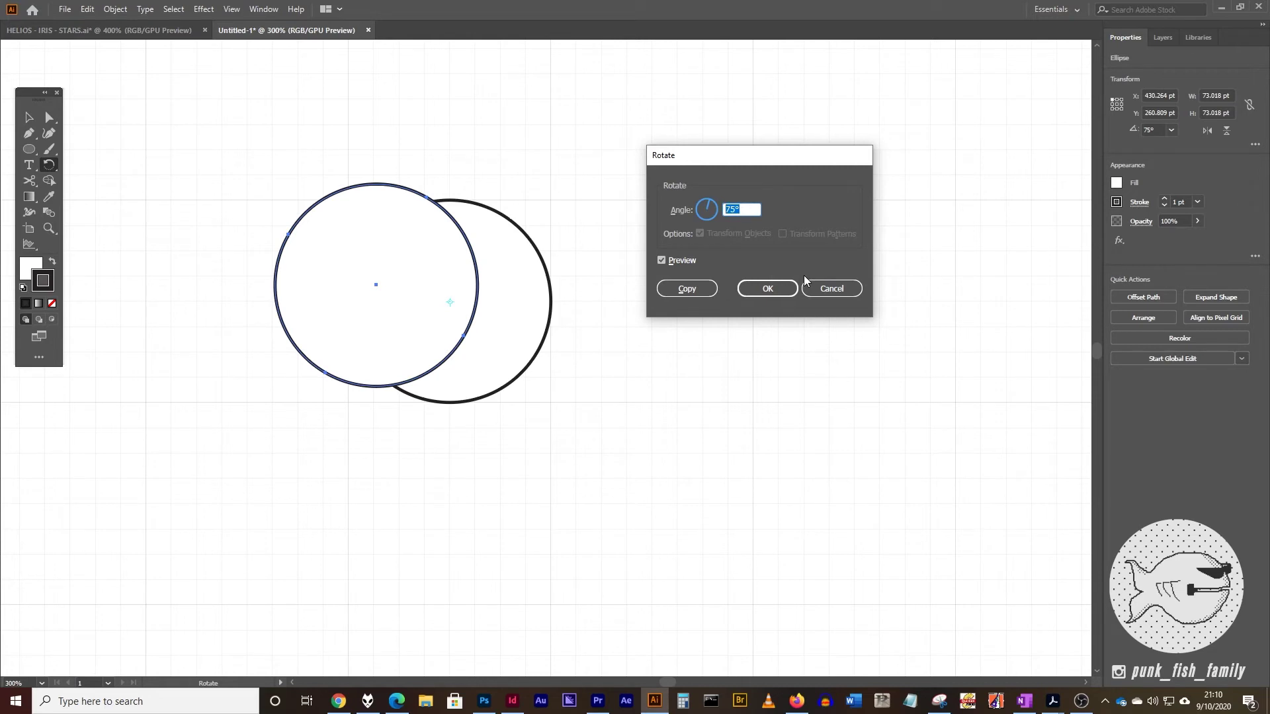
pyautogui.write('20')
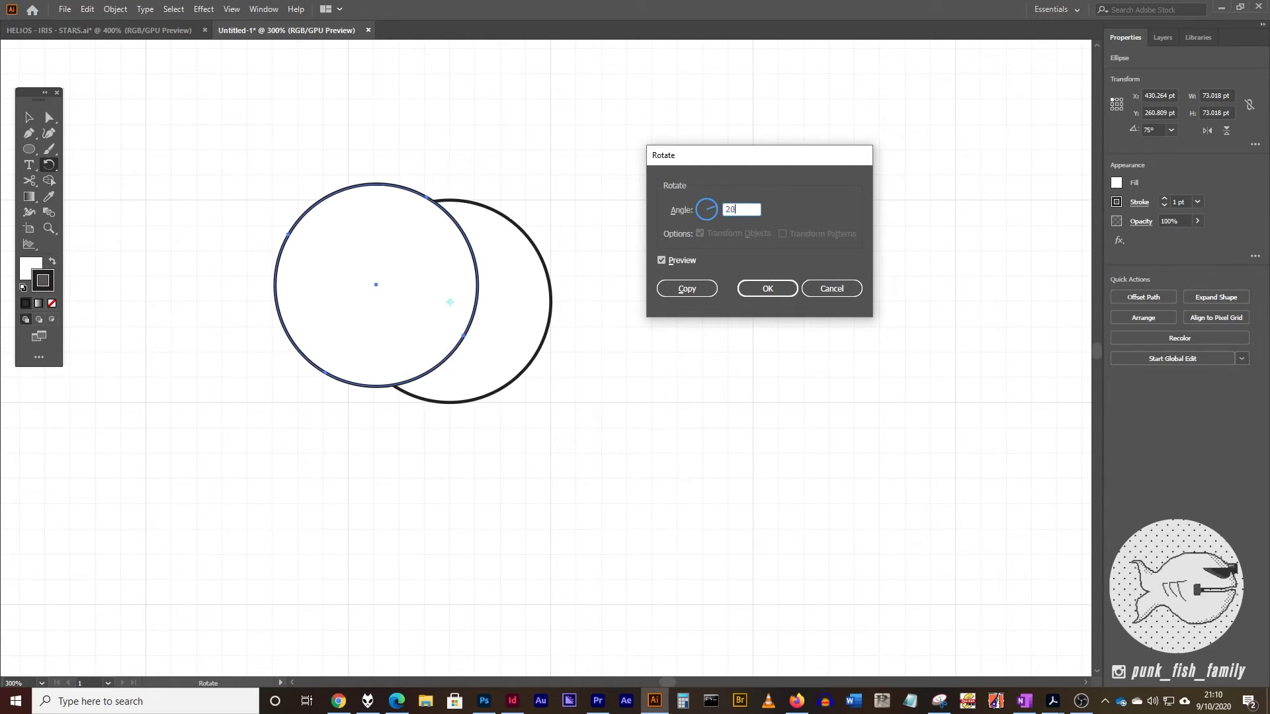
pyautogui.click(689, 290)
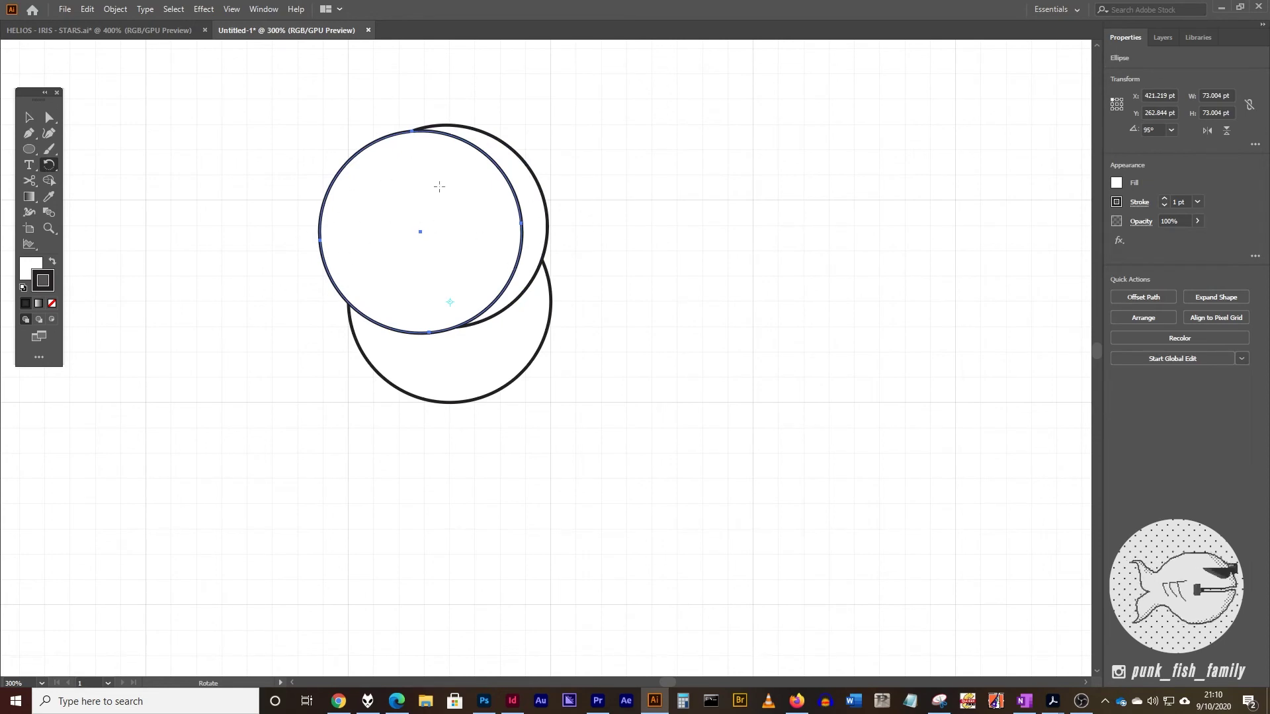
pyautogui.press('v')
pyautogui.click(632, 94)
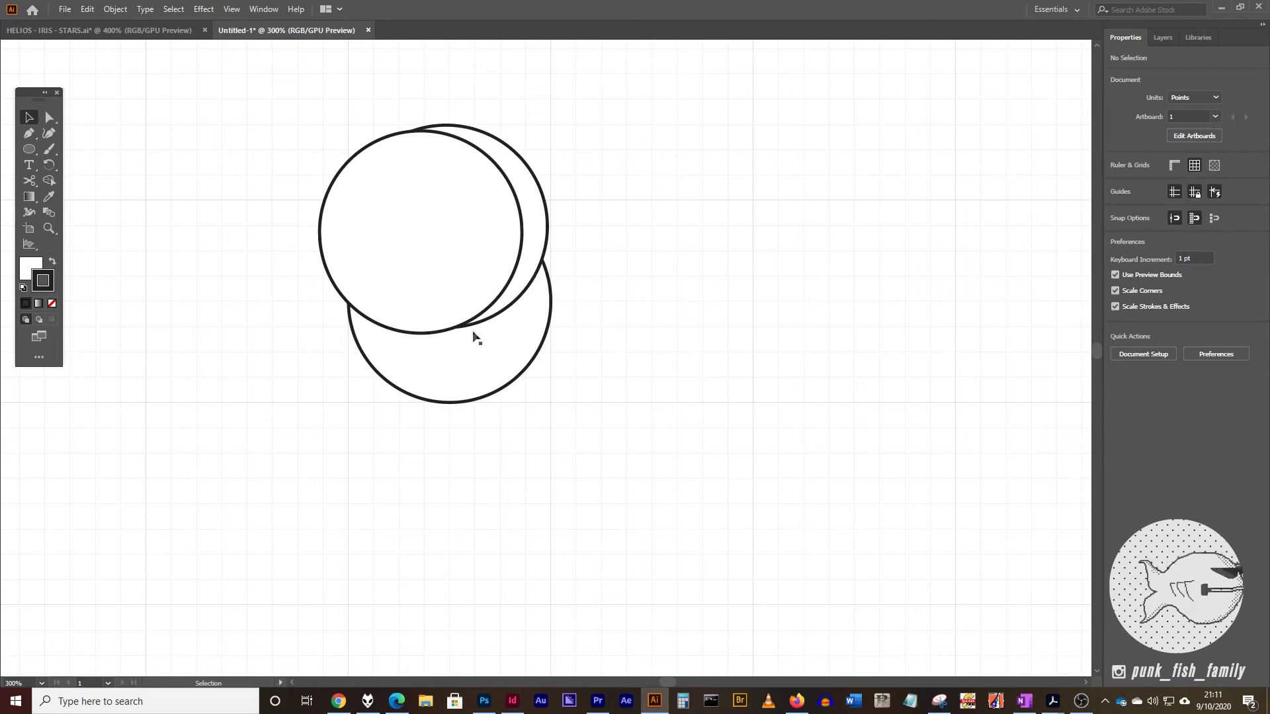
# Select all three circles and apply Pathfinder Divide to split them at their overlaps
pyautogui.click(260, 7)
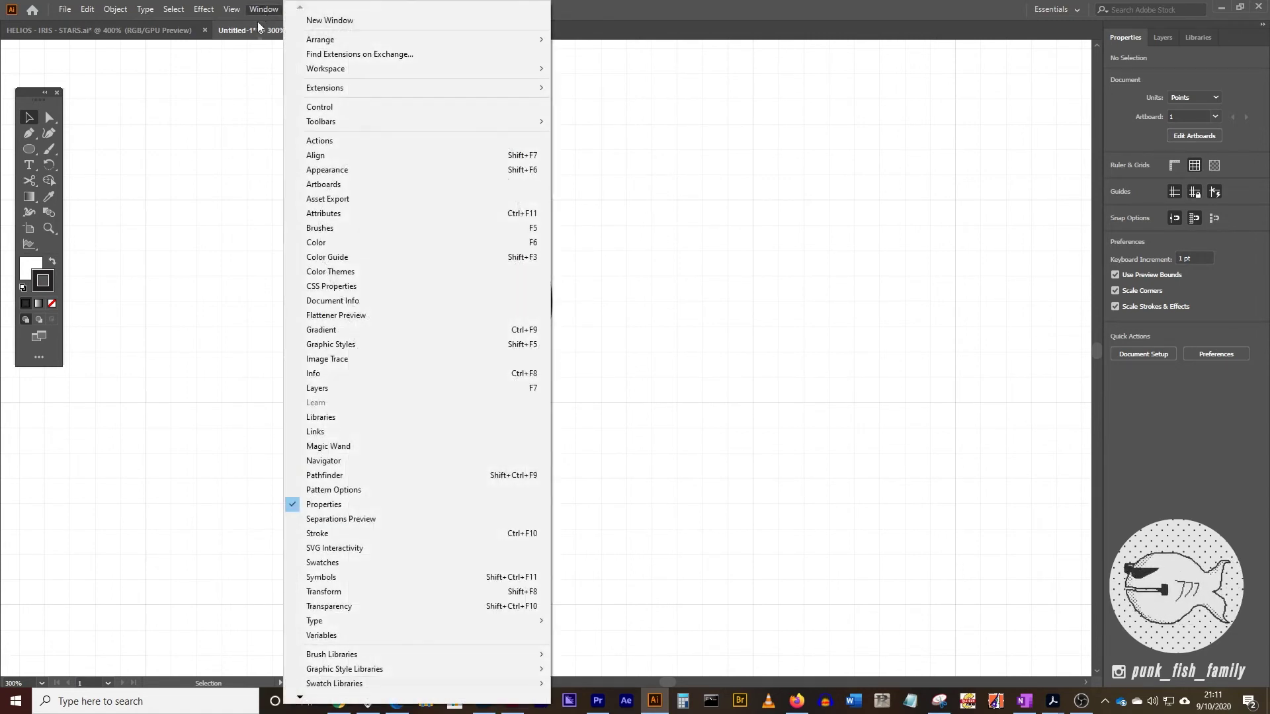
pyautogui.click(360, 478)
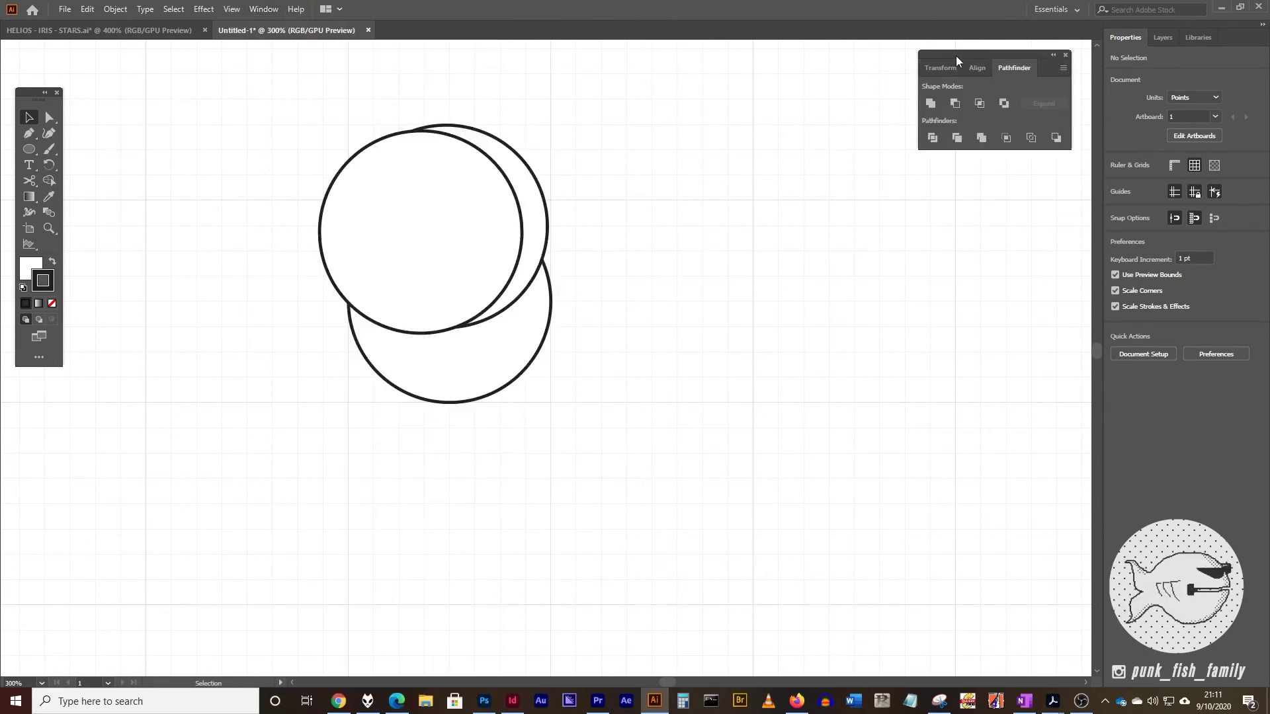
pyautogui.moveTo(956, 57); pyautogui.dragTo(663, 164)
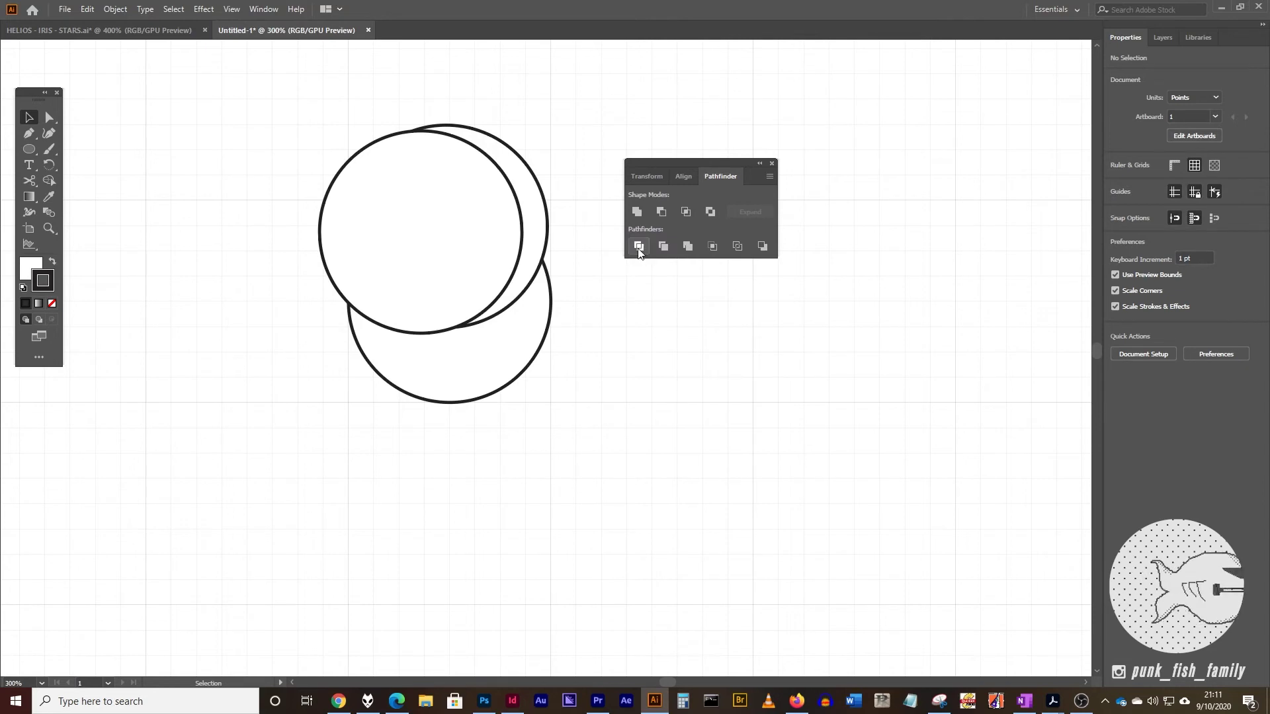
pyautogui.moveTo(266, 105)
pyautogui.mouseDown()
pyautogui.moveTo(414, 106)
pyautogui.moveTo(593, 461)
pyautogui.mouseUp()
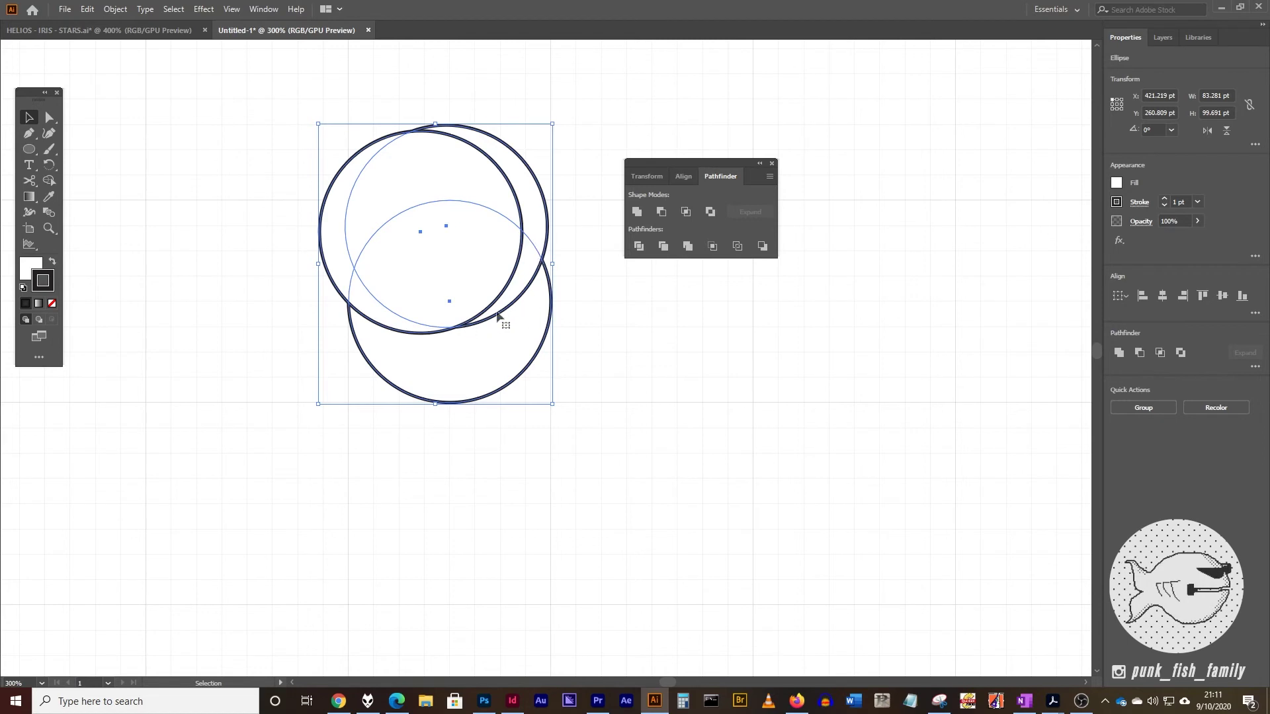
pyautogui.click(637, 249)
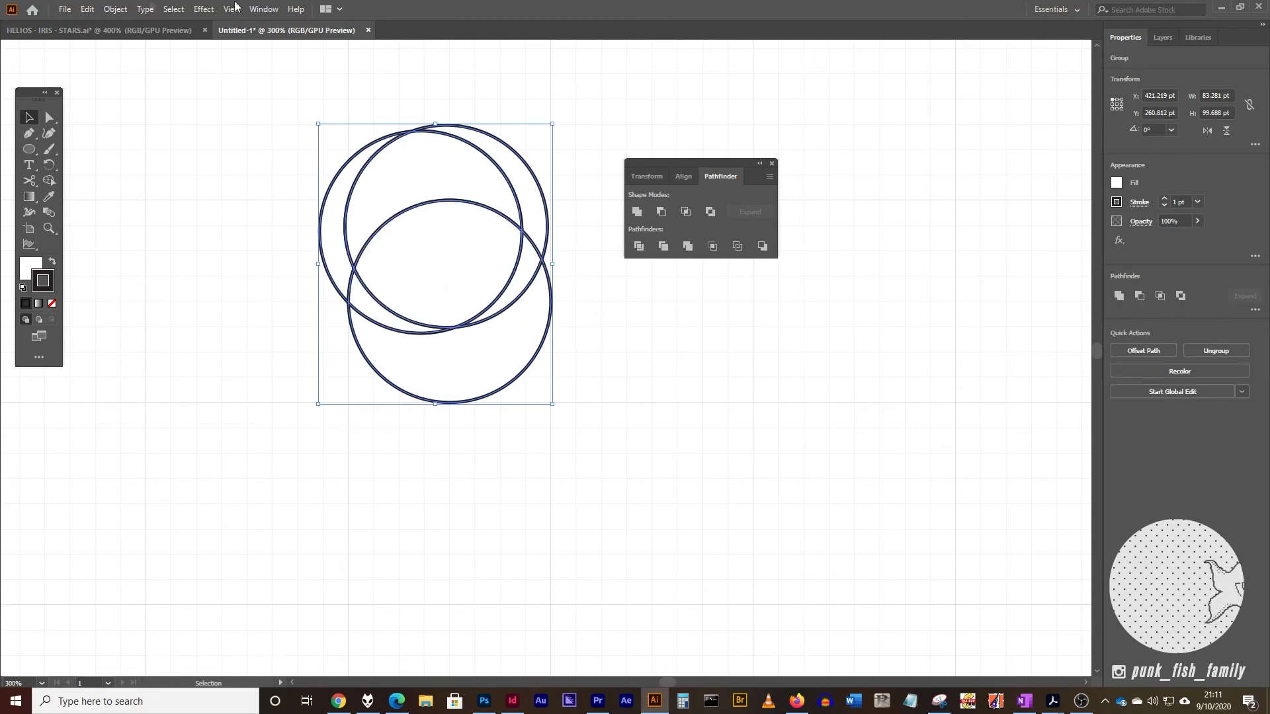
# Ungroup the divided circle pieces and clear the selection
pyautogui.click(120, 11)
pyautogui.click(151, 87)
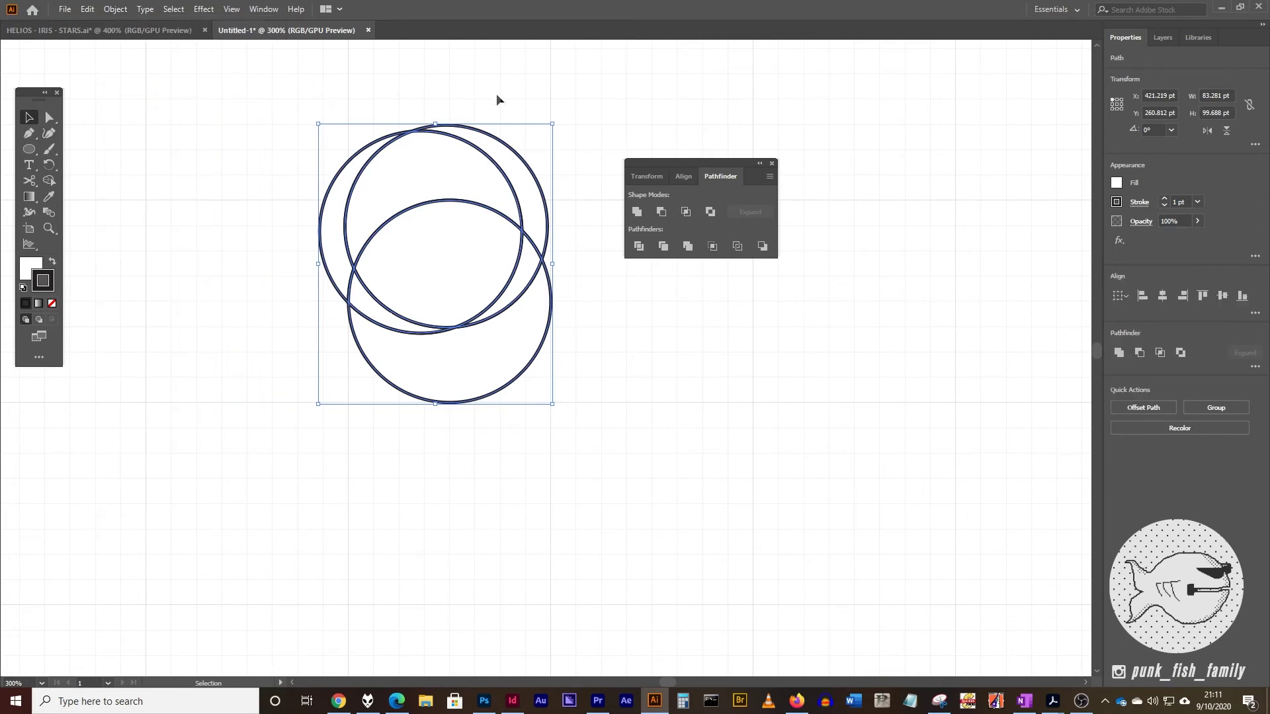
pyautogui.click(500, 94)
# Delete the unwanted arcs and lower circle, leaving the single thin crescent selected
pyautogui.click(540, 228)
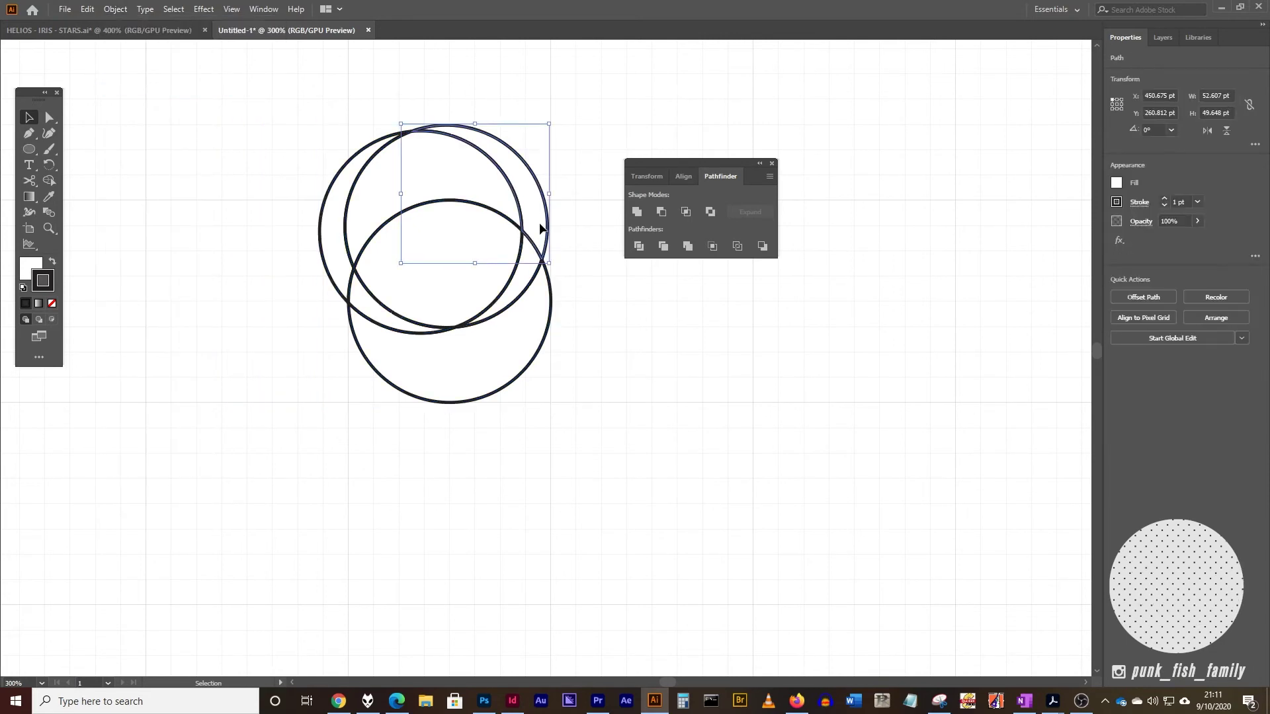
pyautogui.press('Delete')
pyautogui.click(488, 251)
pyautogui.press('Delete')
pyautogui.click(360, 190)
pyautogui.press('Delete')
pyautogui.click(400, 324)
pyautogui.press('Delete')
pyautogui.click(462, 369)
pyautogui.press('Delete')
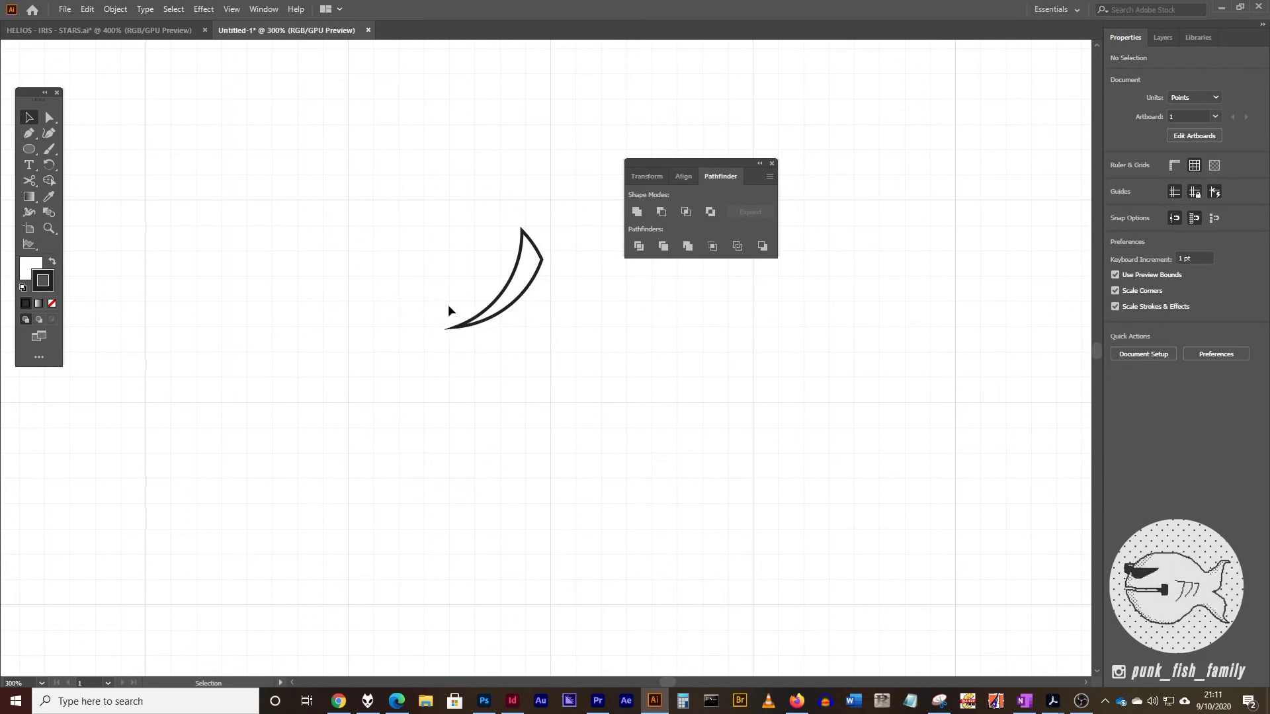
pyautogui.click(521, 285)
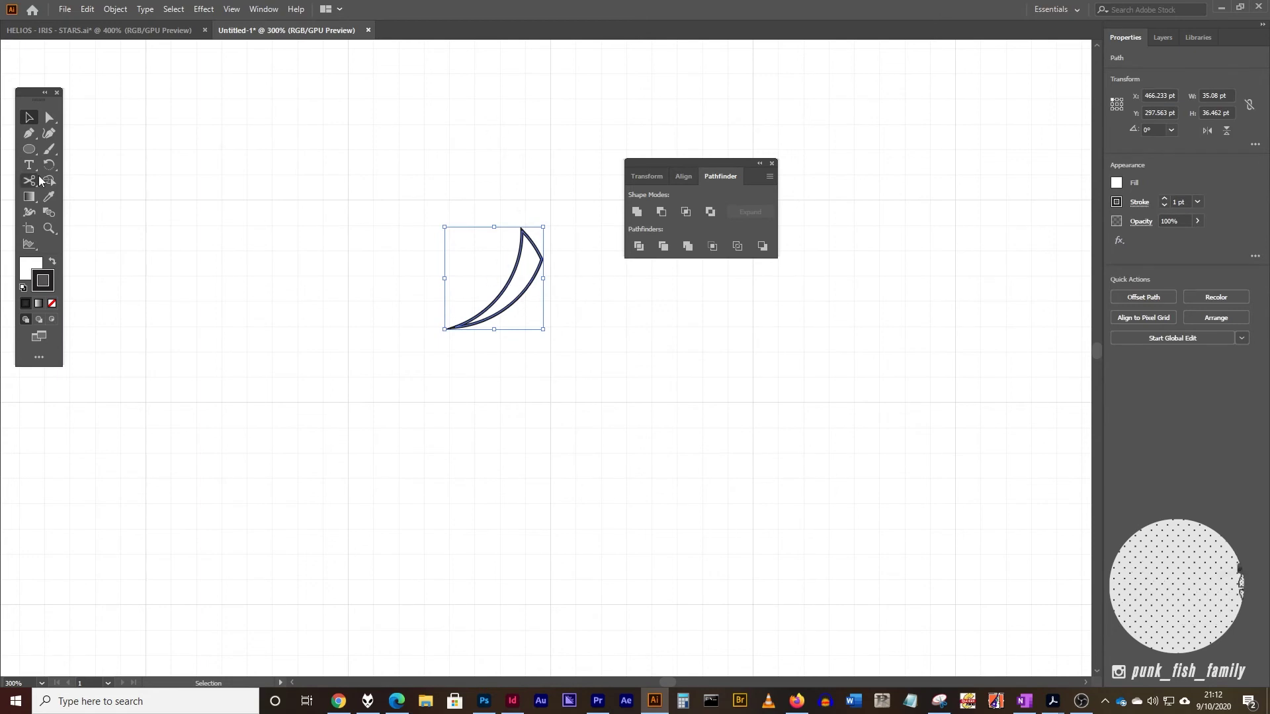
# Copy the crescent rotated 20° around a centre point to its left
pyautogui.click(537, 169)
pyautogui.click(530, 292)
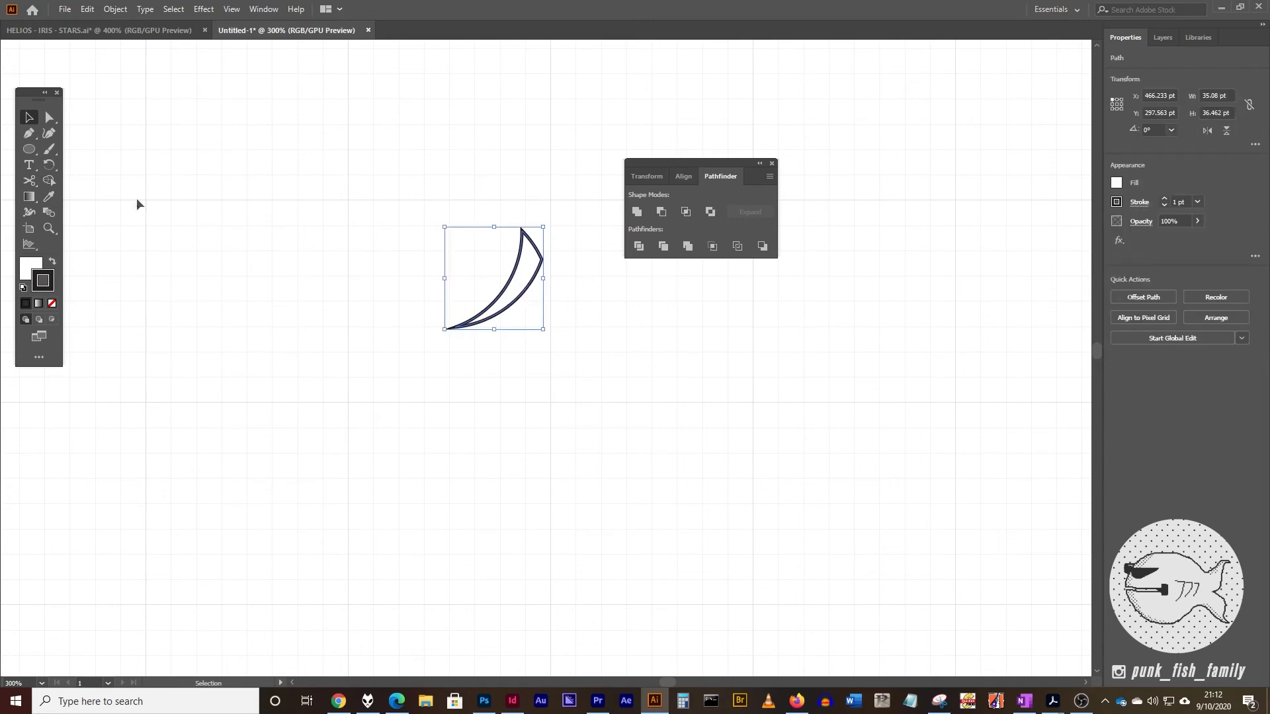
pyautogui.click(49, 164)
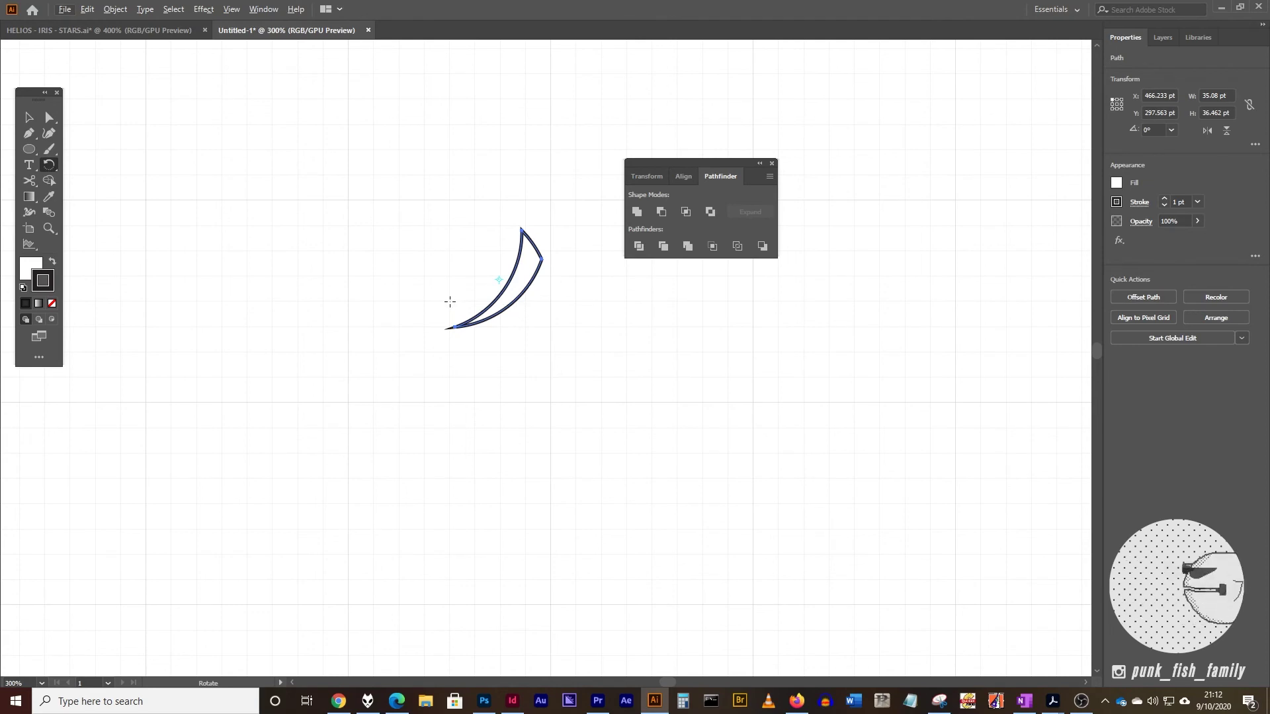
pyautogui.keyDown('alt'); pyautogui.click(450, 302); pyautogui.keyUp('alt')
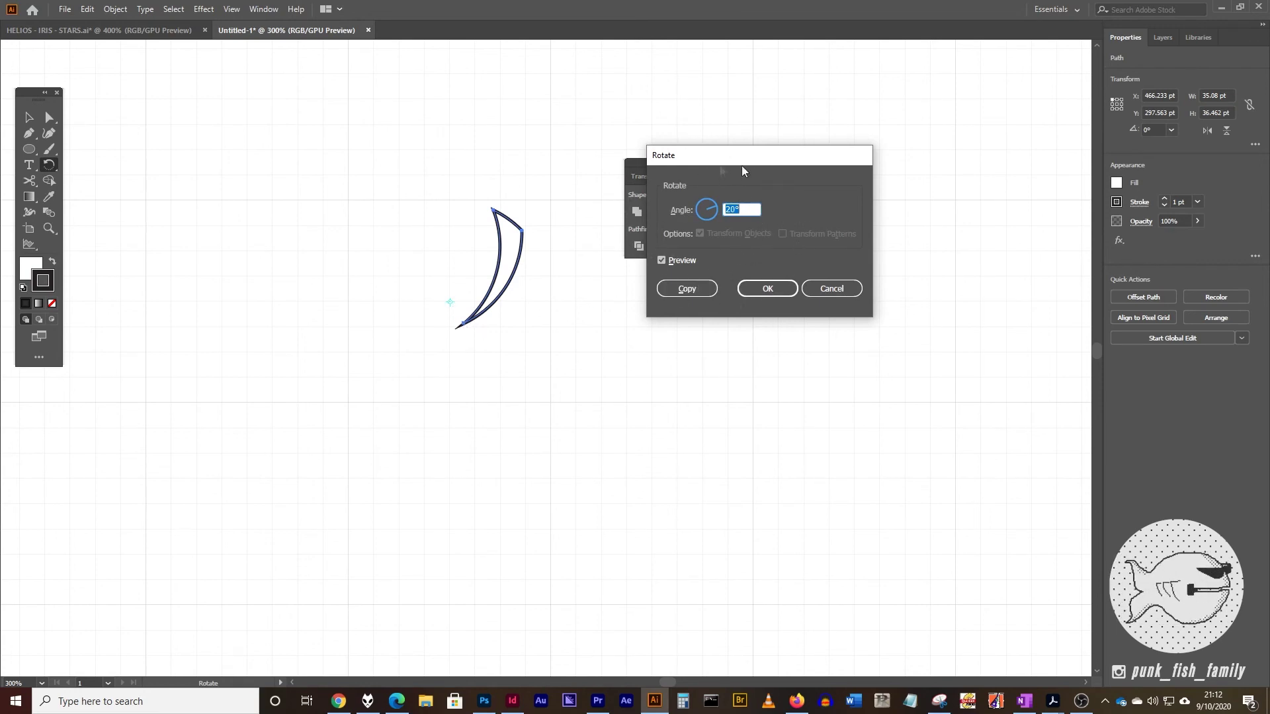
pyautogui.click(681, 290)
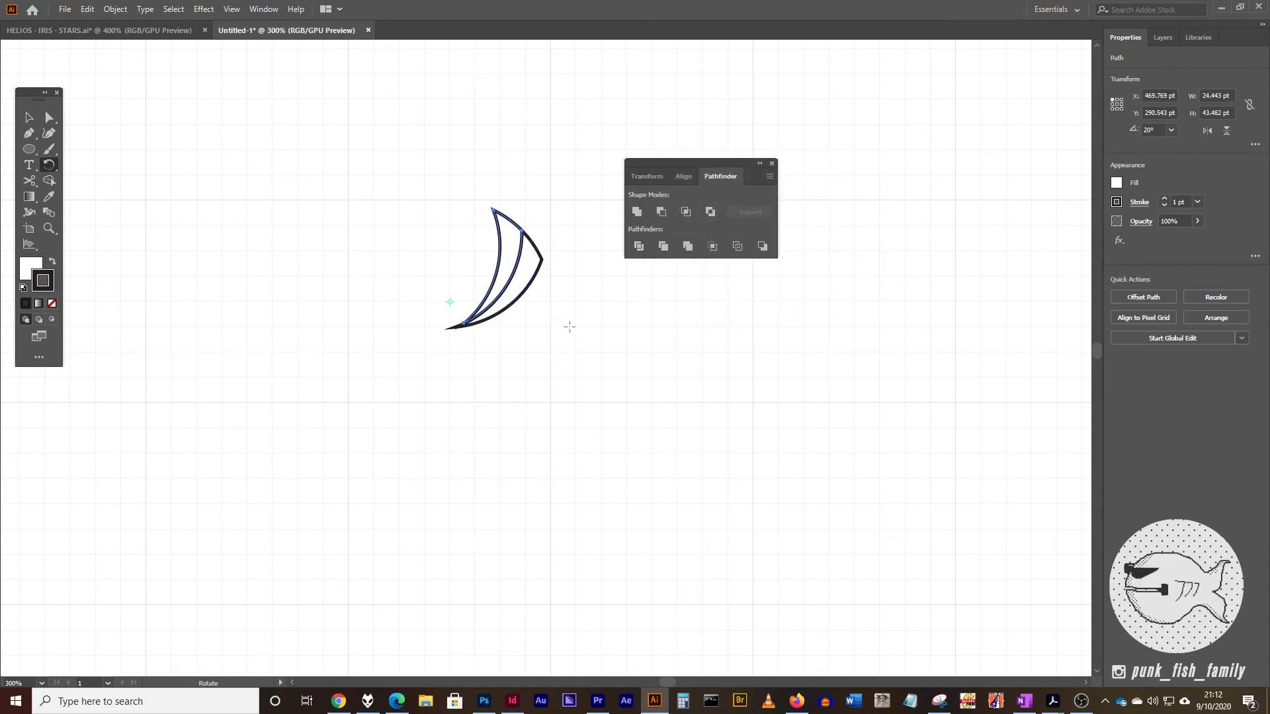
# Repeat the 20° rotated copy with Transform Again and Ctrl+D to close the ring, then deselect
pyautogui.click(116, 11)
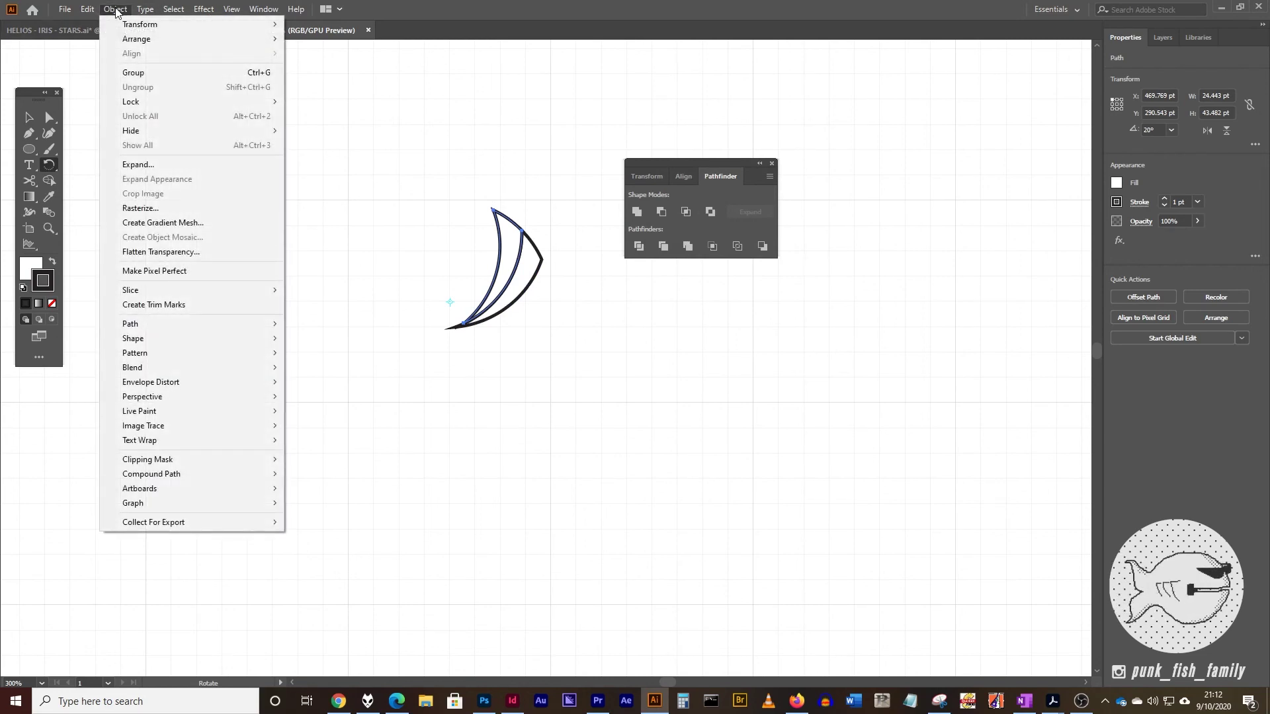
pyautogui.moveTo(190, 25)
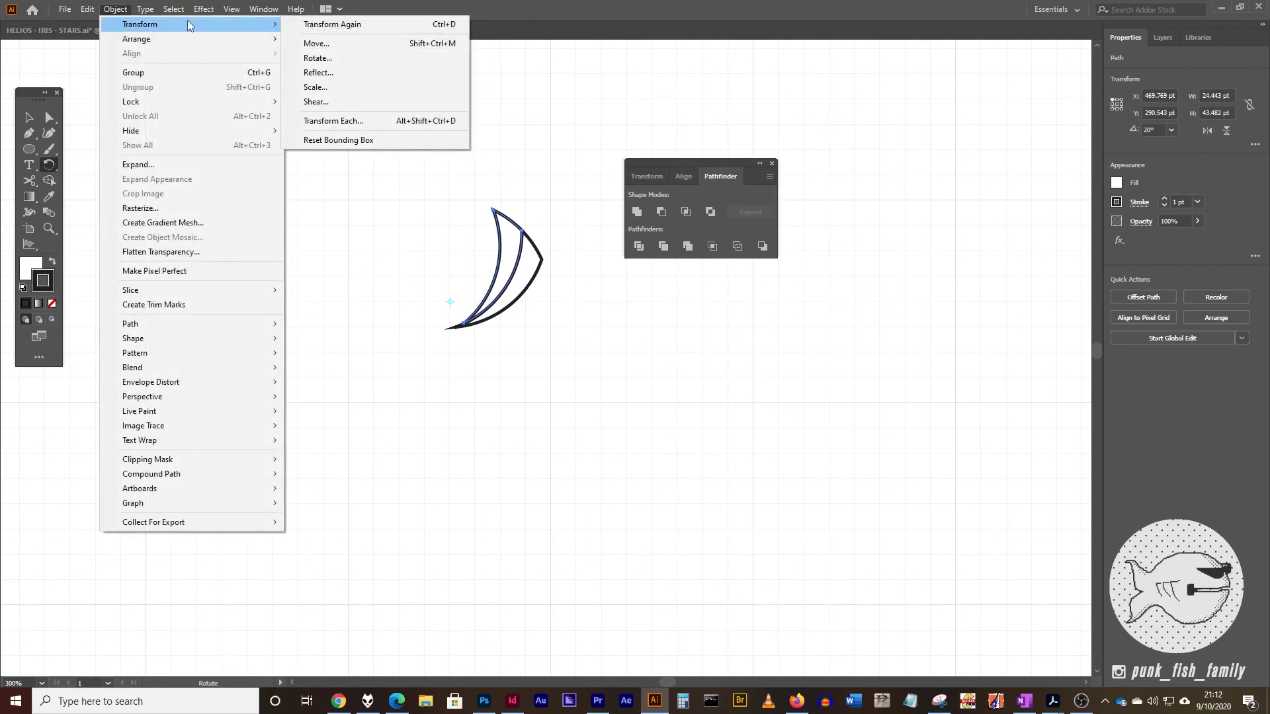
pyautogui.click(354, 25)
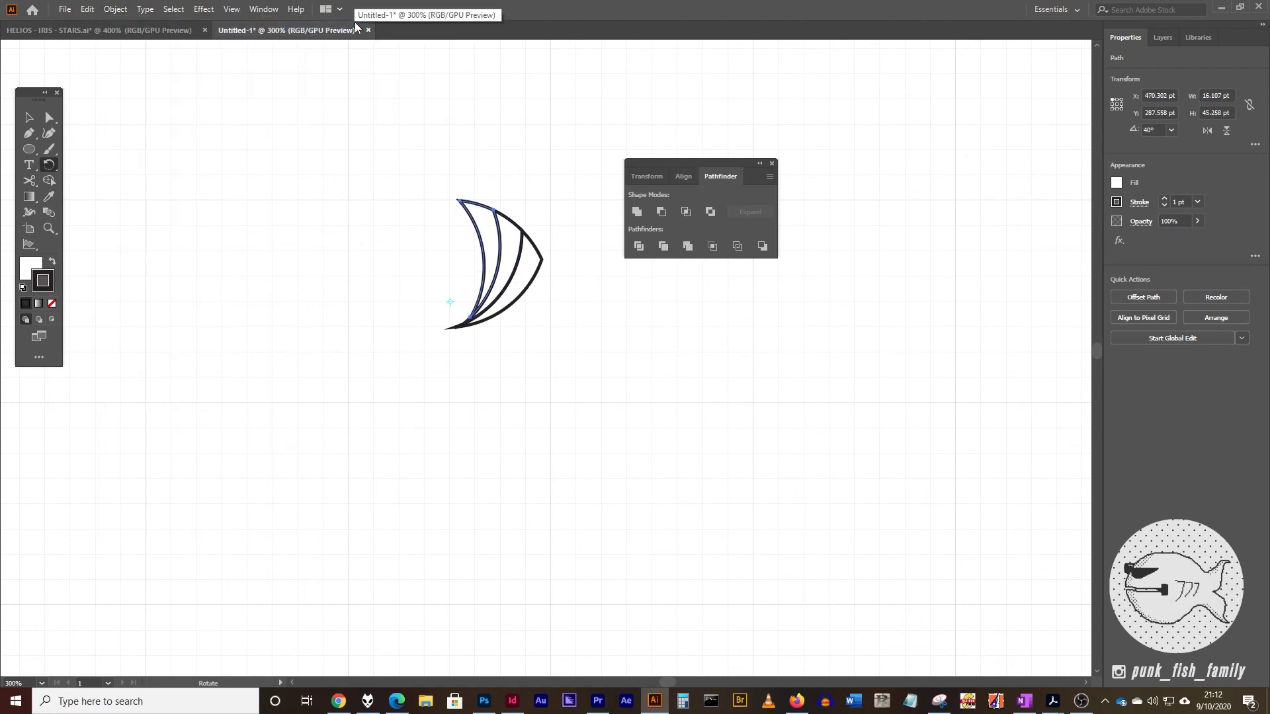
pyautogui.hotkey('ctrl', 'd')
pyautogui.hotkey('ctrl', 'd')
pyautogui.hotkey('ctrl', 'd')
pyautogui.hotkey('ctrl', 'd')
pyautogui.hotkey('ctrl', 'd')
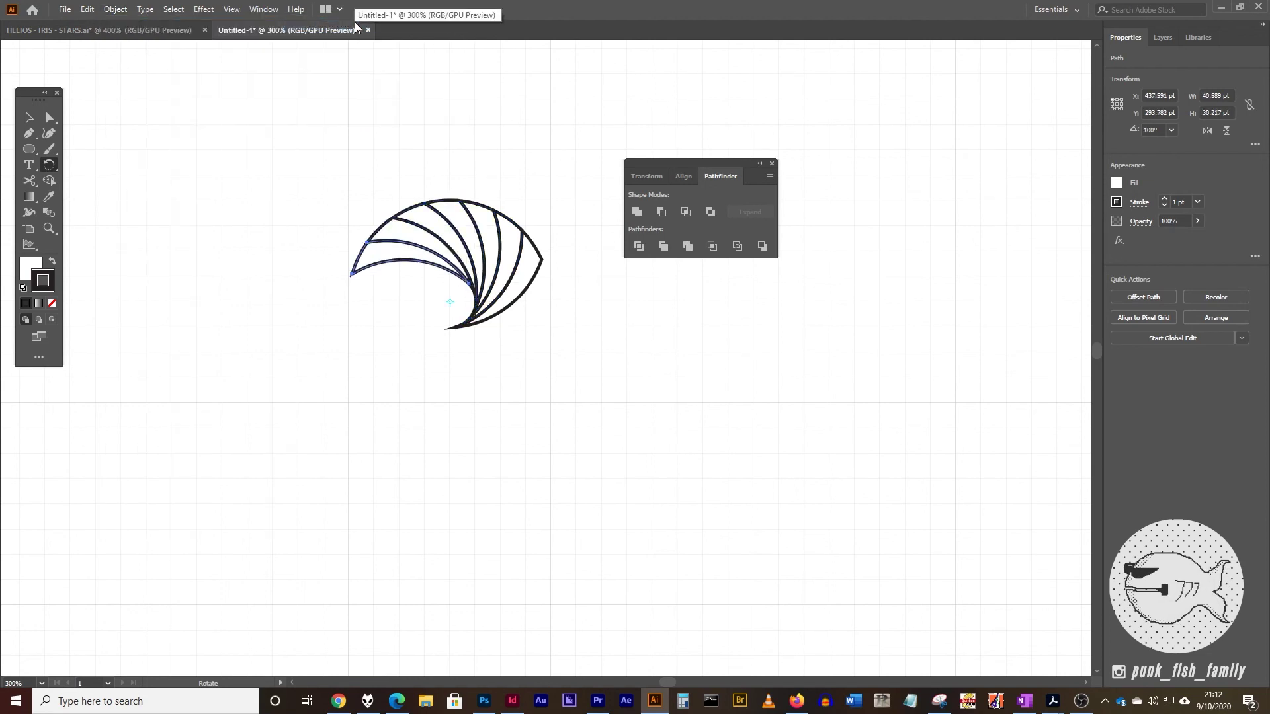
pyautogui.hotkey('ctrl', 'd')
pyautogui.hotkey('ctrl', 'd')
pyautogui.hotkey('ctrl', 'd')
pyautogui.hotkey('ctrl', 'd')
pyautogui.hotkey('ctrl', 'd')
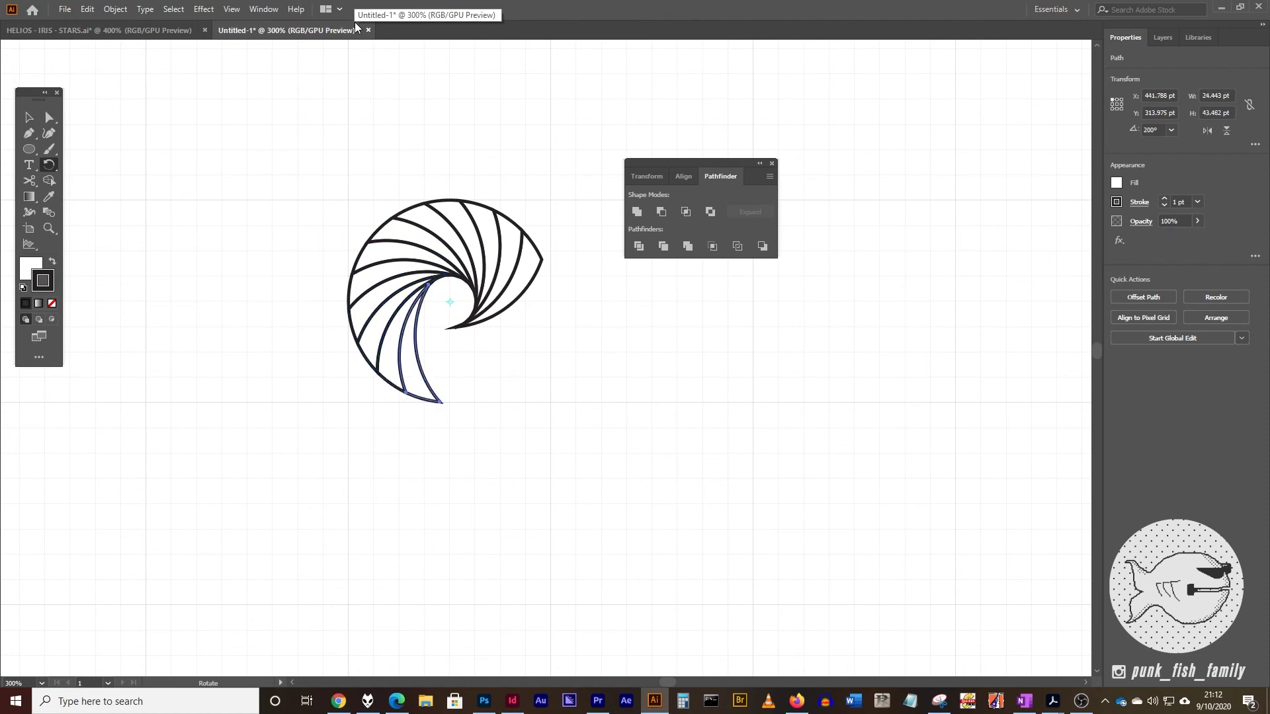
pyautogui.hotkey('ctrl', 'd')
pyautogui.hotkey('ctrl', 'd')
pyautogui.hotkey('ctrl', 'd')
pyautogui.hotkey('ctrl', 'd')
pyautogui.hotkey('ctrl', 'd')
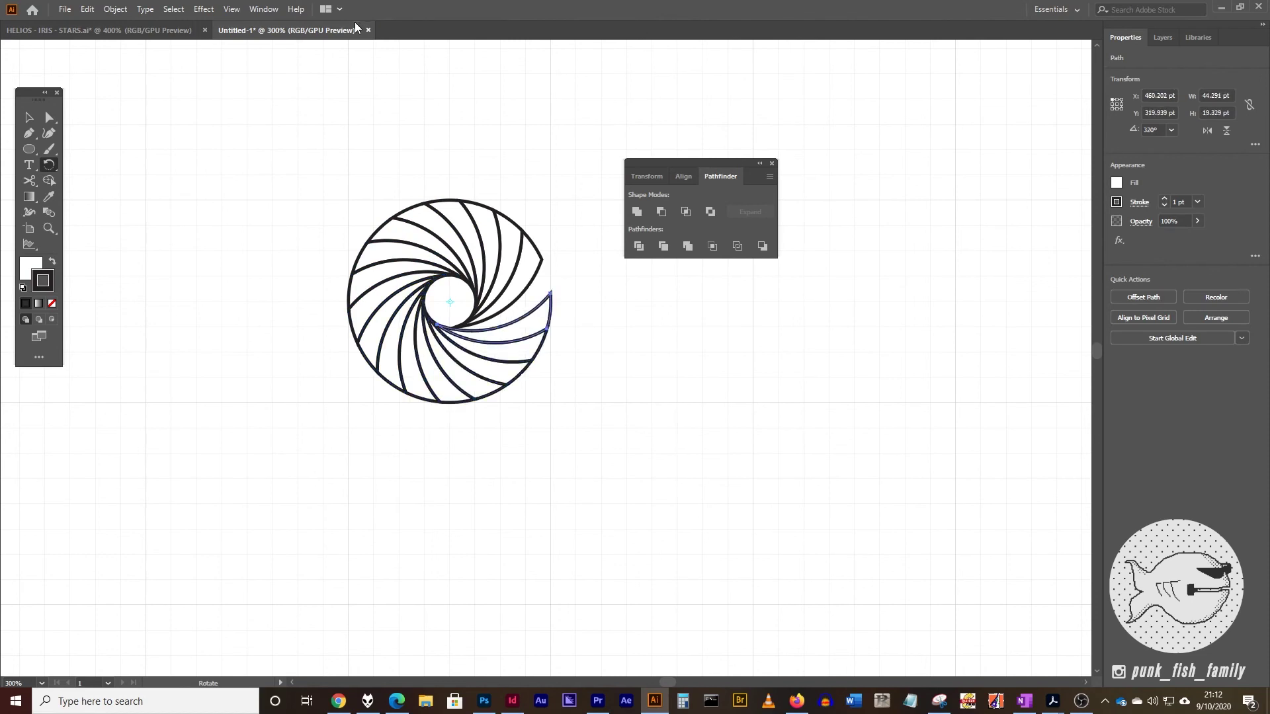
pyautogui.press('v')
pyautogui.click(348, 160)
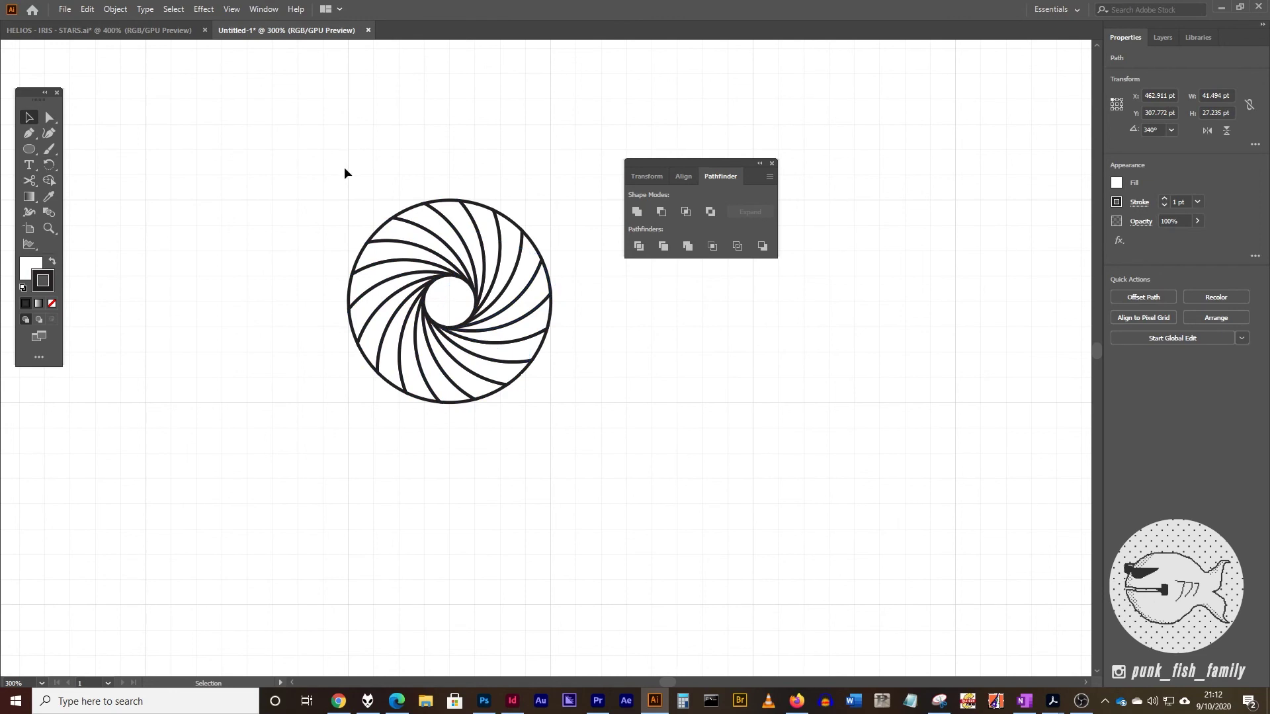
# Select every other blade of the spiral and fill them magenta
pyautogui.click(391, 237)
pyautogui.keyDown('shift'); pyautogui.click(356, 291); pyautogui.keyUp('shift')
pyautogui.keyDown('shift'); pyautogui.click(376, 357); pyautogui.keyUp('shift')
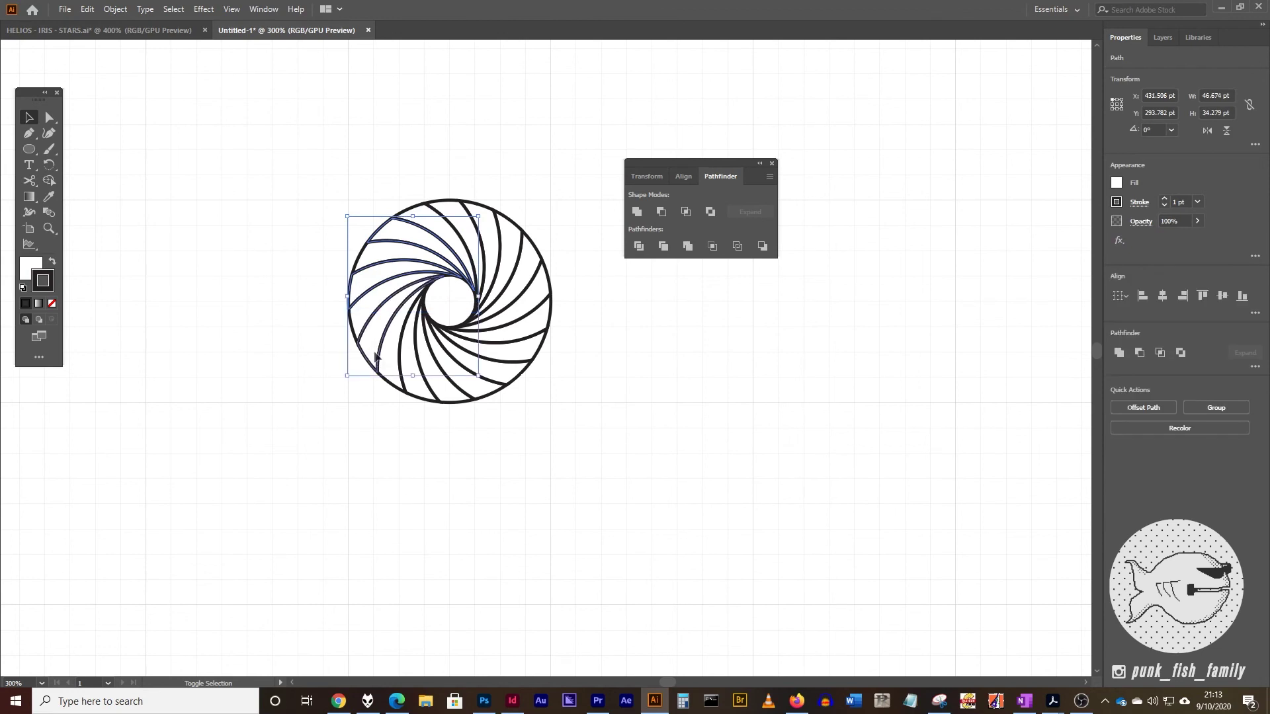
pyautogui.keyDown('shift'); pyautogui.click(417, 395); pyautogui.keyUp('shift')
pyautogui.keyDown('shift'); pyautogui.click(493, 394); pyautogui.keyUp('shift')
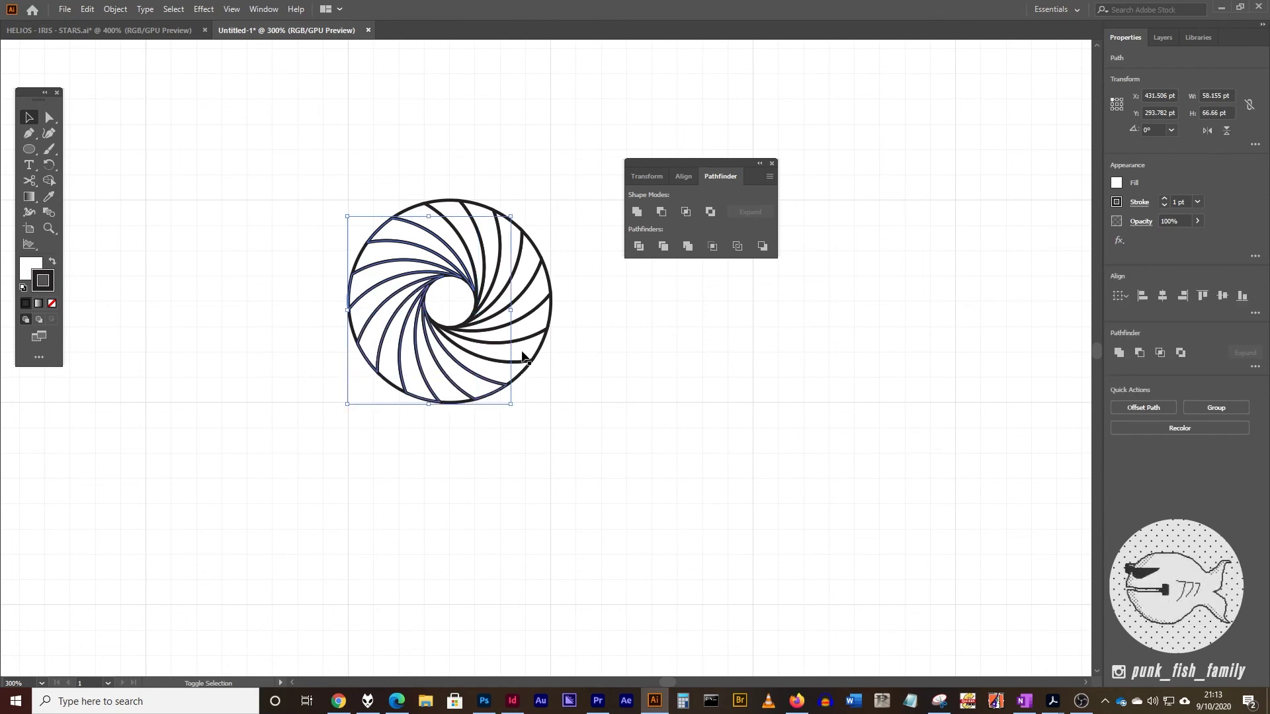
pyautogui.keyDown('shift'); pyautogui.click(522, 355); pyautogui.keyUp('shift')
pyautogui.keyDown('shift'); pyautogui.click(538, 284); pyautogui.keyUp('shift')
pyautogui.keyDown('shift'); pyautogui.click(519, 242); pyautogui.keyUp('shift')
pyautogui.keyDown('shift'); pyautogui.click(472, 215); pyautogui.keyUp('shift')
pyautogui.keyDown('shift'); pyautogui.click(468, 213); pyautogui.keyUp('shift')
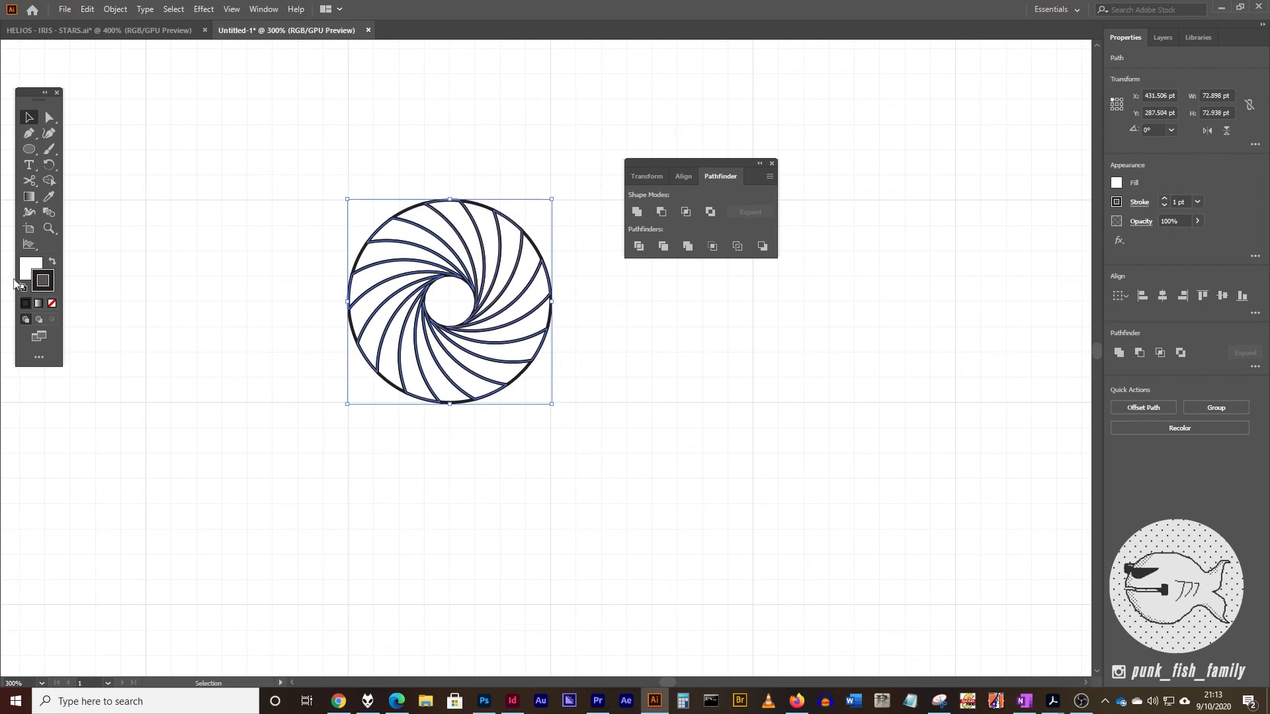
pyautogui.click(1116, 183)
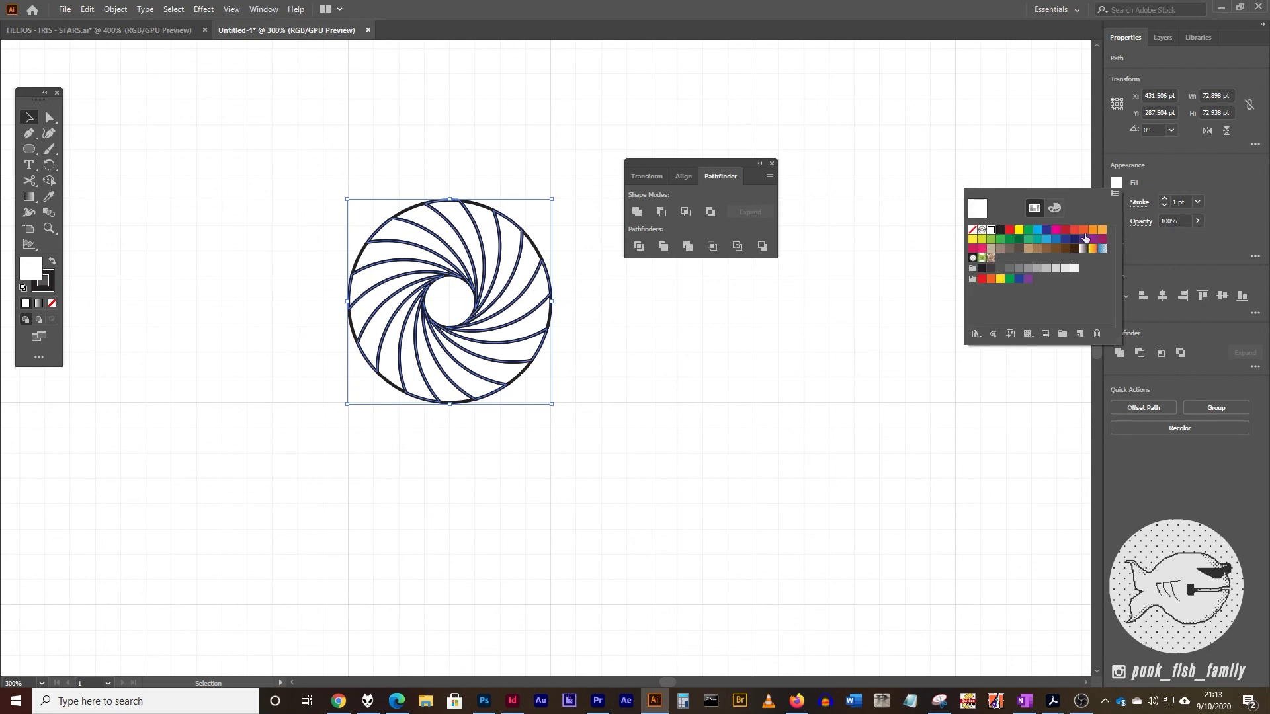
pyautogui.click(1054, 231)
# Select the remaining white blades and fill them yellow
pyautogui.click(425, 172)
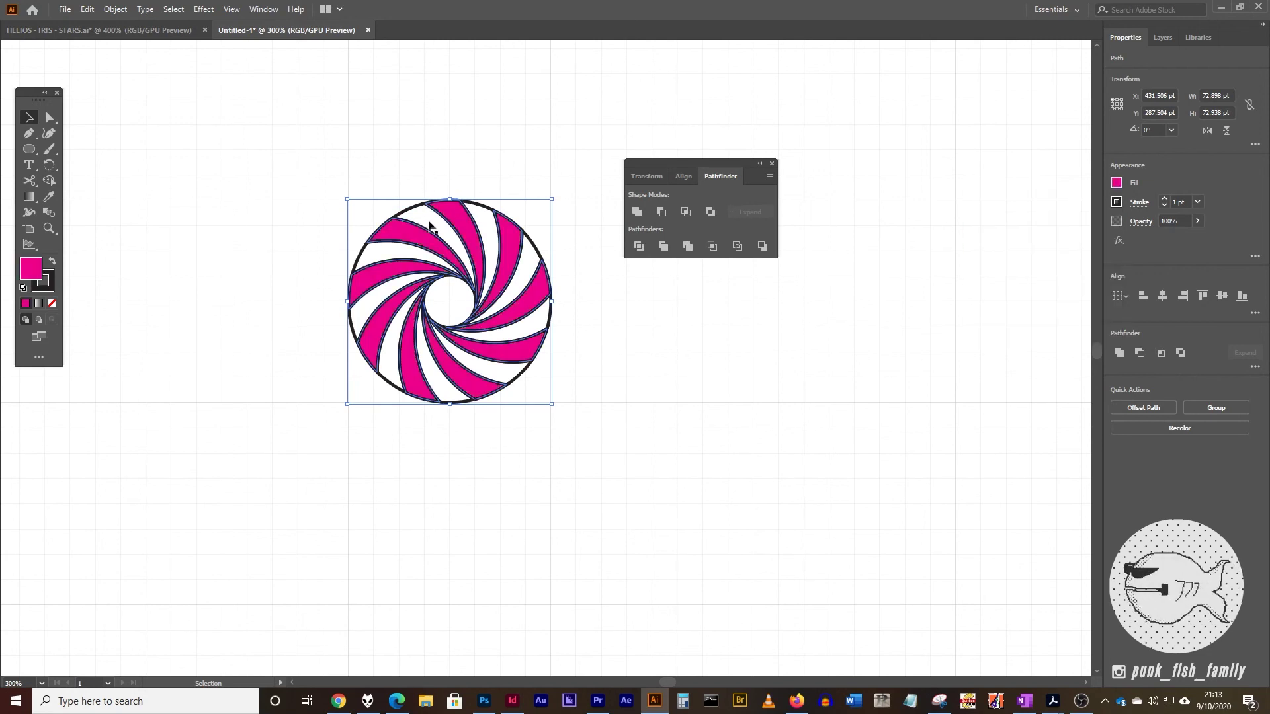
pyautogui.keyDown('shift'); pyautogui.click(431, 218); pyautogui.keyUp('shift')
pyautogui.keyDown('shift'); pyautogui.click(364, 255); pyautogui.keyUp('shift')
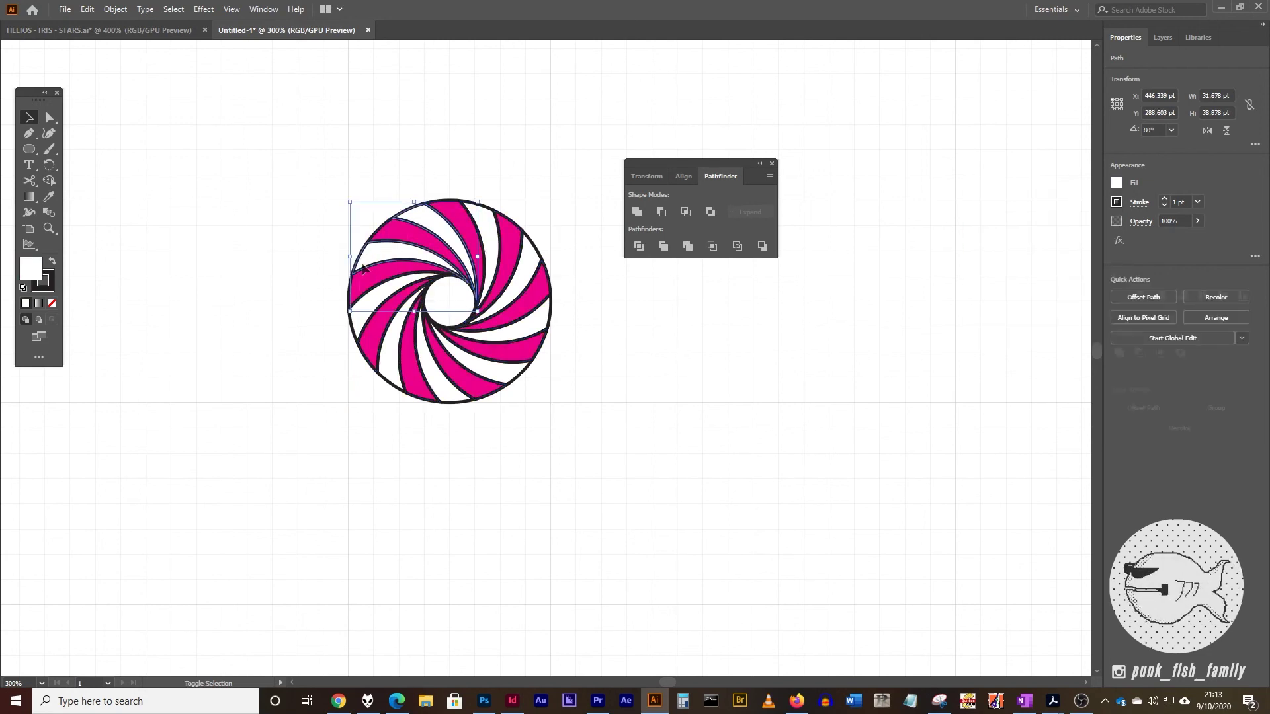
pyautogui.keyDown('shift'); pyautogui.click(357, 328); pyautogui.keyUp('shift')
pyautogui.keyDown('shift'); pyautogui.click(391, 383); pyautogui.keyUp('shift')
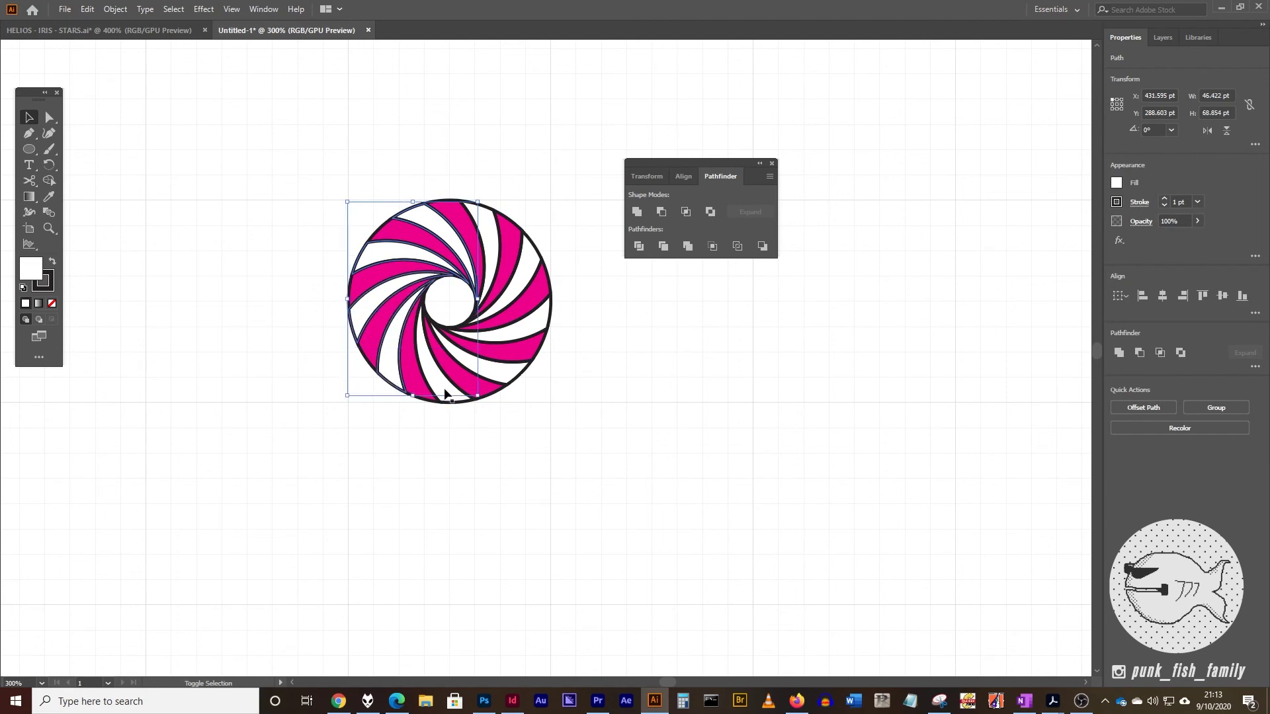
pyautogui.keyDown('shift'); pyautogui.click(445, 392); pyautogui.keyUp('shift')
pyautogui.keyDown('shift'); pyautogui.click(529, 341); pyautogui.keyUp('shift')
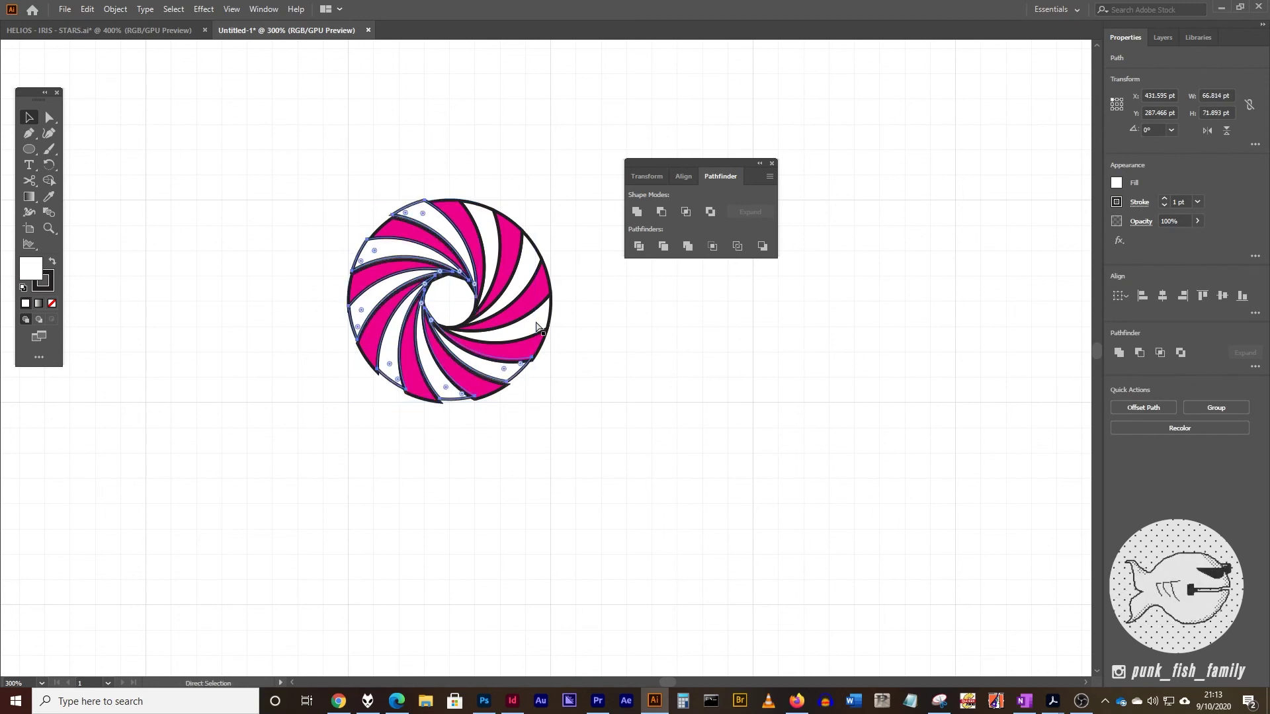
pyautogui.keyDown('shift'); pyautogui.click(538, 320); pyautogui.keyUp('shift')
pyautogui.keyDown('shift'); pyautogui.click(542, 279); pyautogui.keyUp('shift')
pyautogui.keyDown('shift'); pyautogui.click(528, 264); pyautogui.keyUp('shift')
pyautogui.keyDown('shift'); pyautogui.click(462, 218); pyautogui.keyUp('shift')
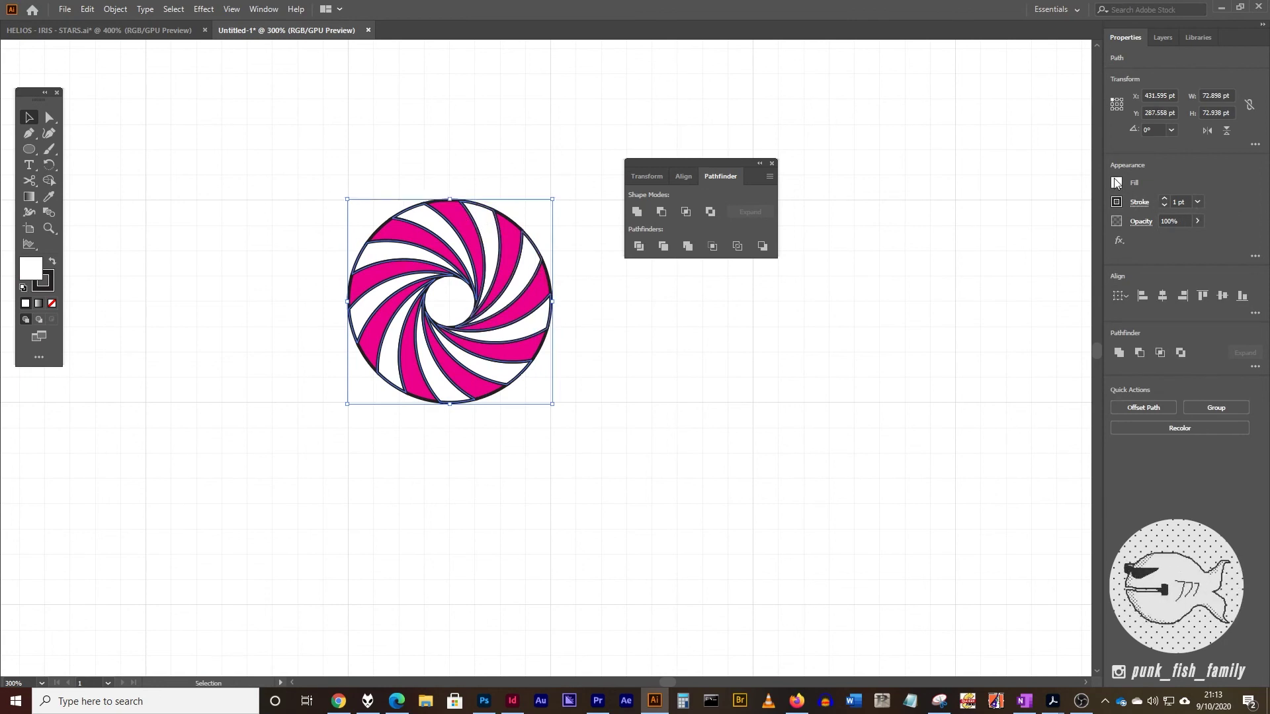
pyautogui.click(1116, 184)
pyautogui.click(1020, 235)
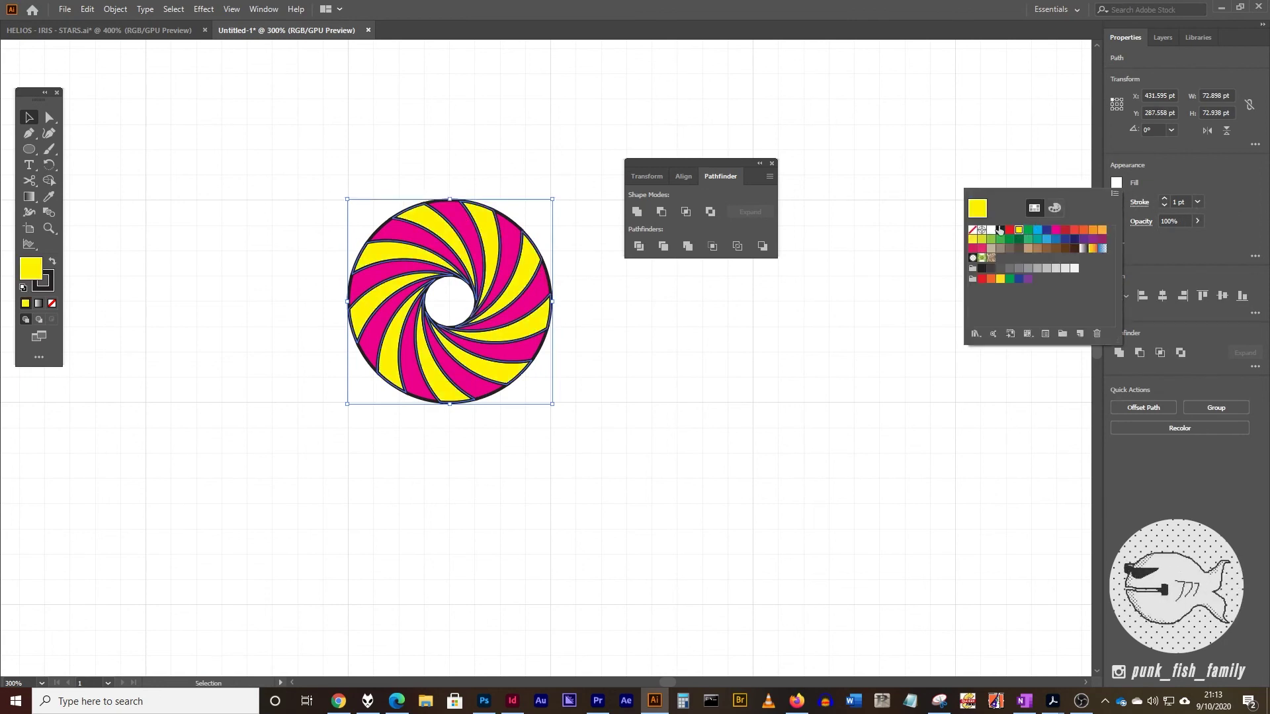
# Set the stroke of all spiral blades to None, then deselect
pyautogui.moveTo(275, 172); pyautogui.dragTo(554, 438)
pyautogui.click(50, 291)
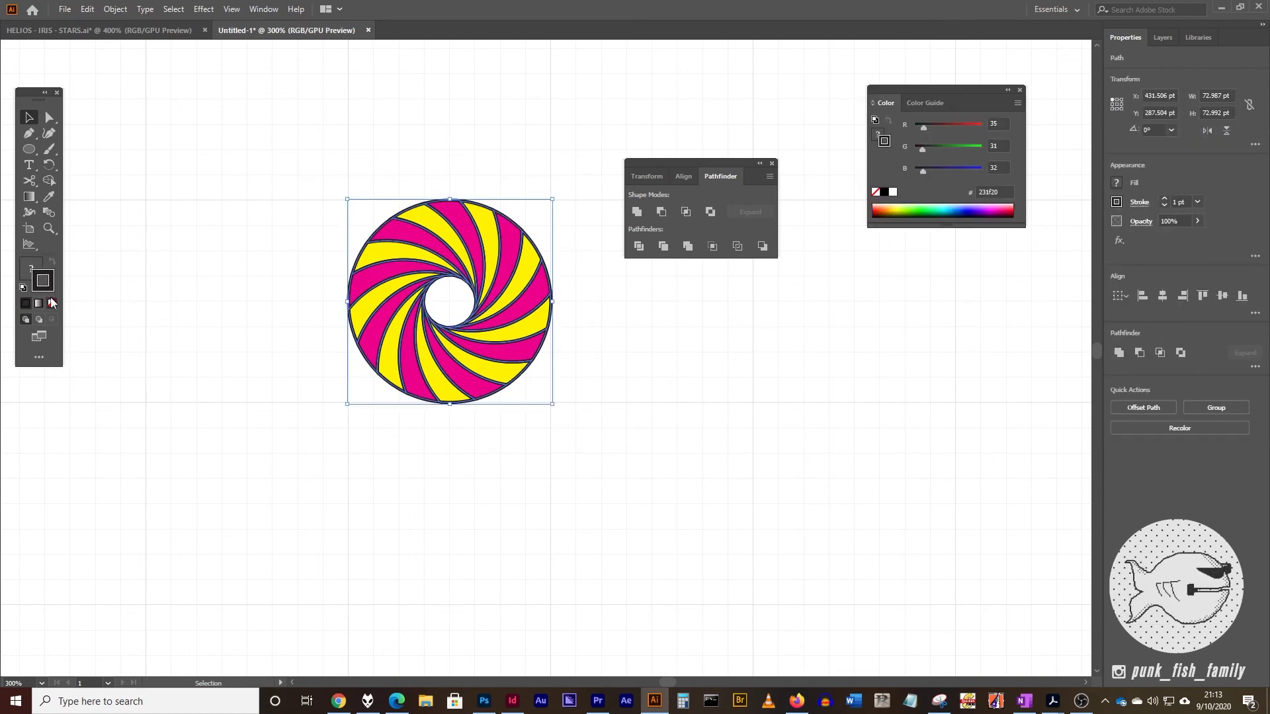
pyautogui.click(52, 303)
pyautogui.click(189, 324)
# Hide the grid and zoom in with the spiral centred in view
pyautogui.hotkey('ctrl', "'")
pyautogui.hotkey('ctrl', '=')
pyautogui.hotkey('ctrl', '=')
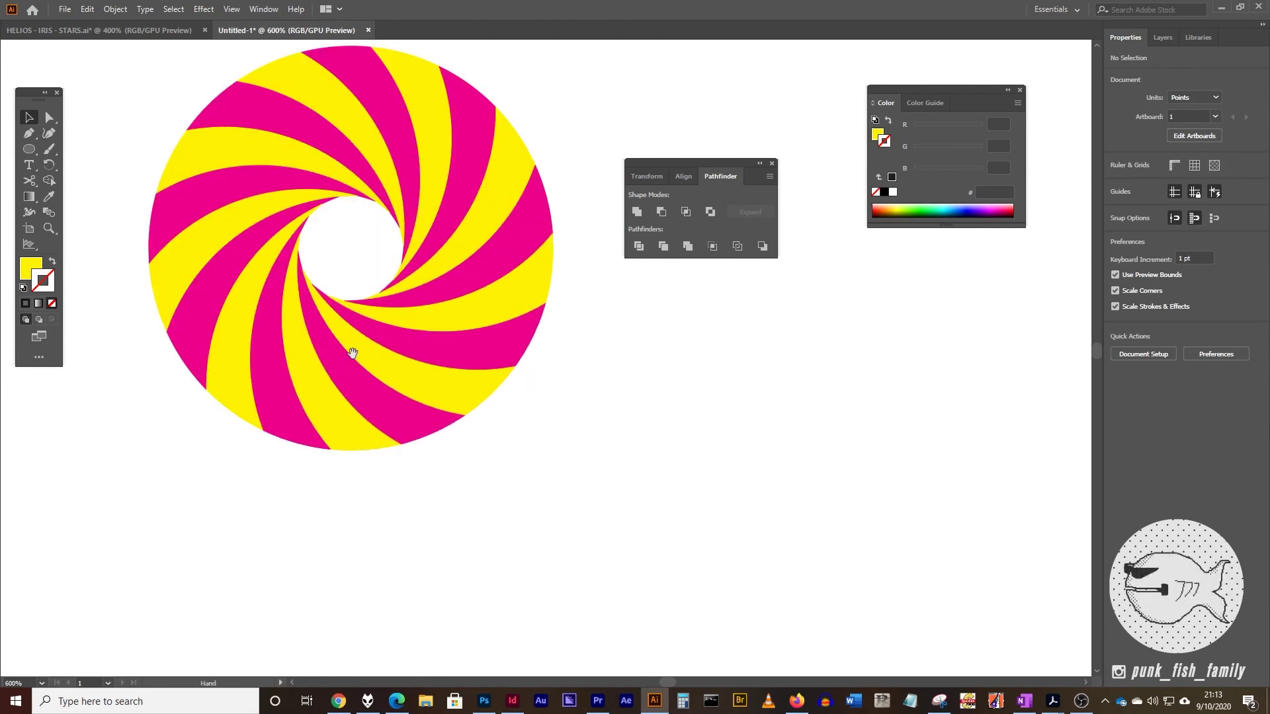
pyautogui.moveTo(355, 355); pyautogui.dragTo(405, 456)
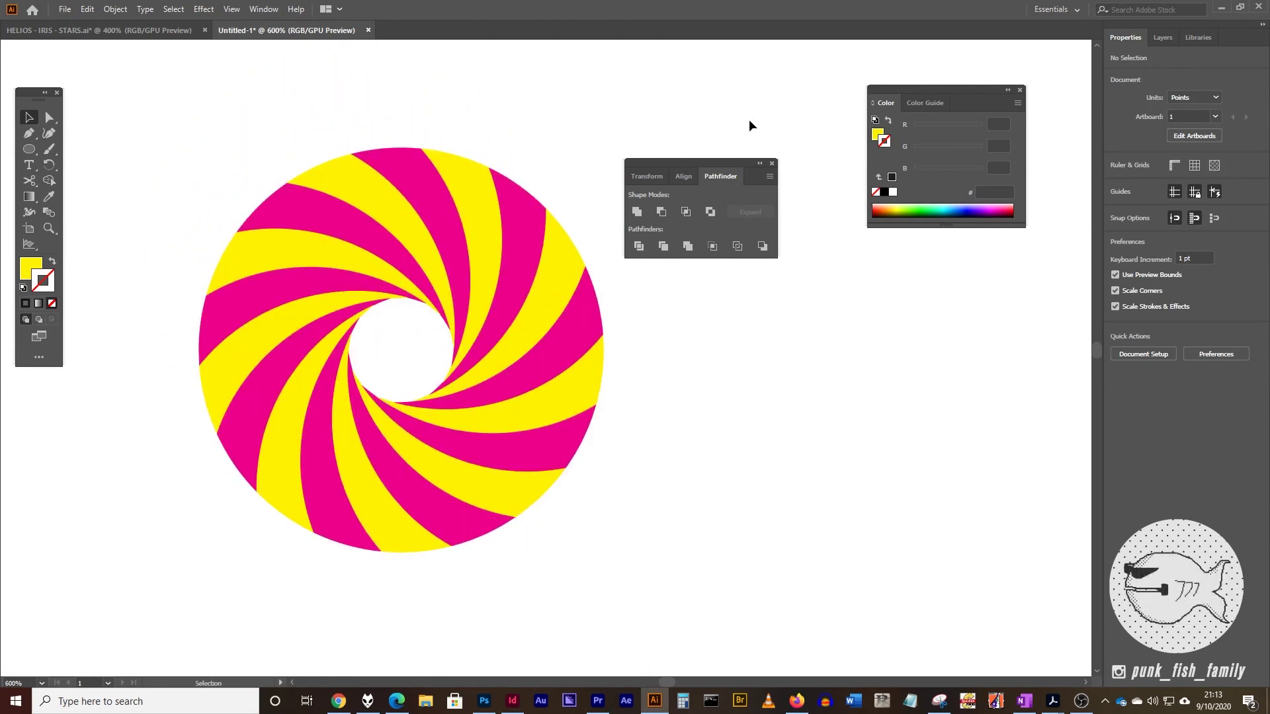